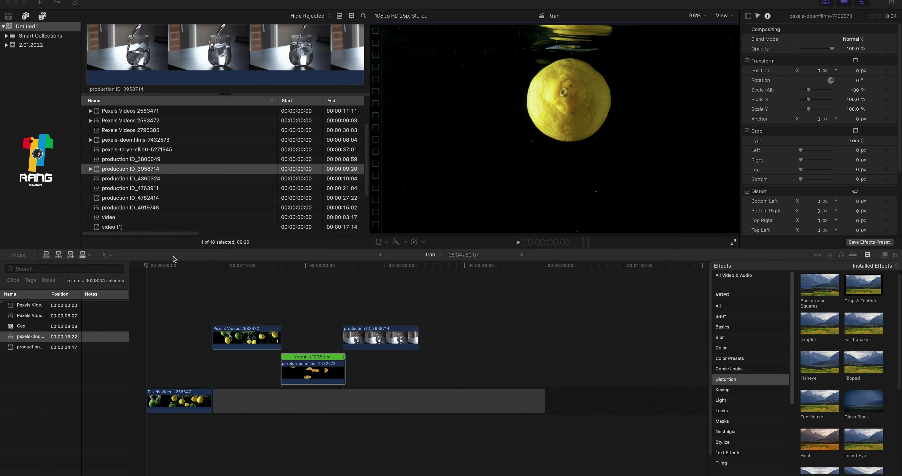
Step: Play the timeline from the start and again from about 8 seconds to review it
click(149, 265)
key(space)
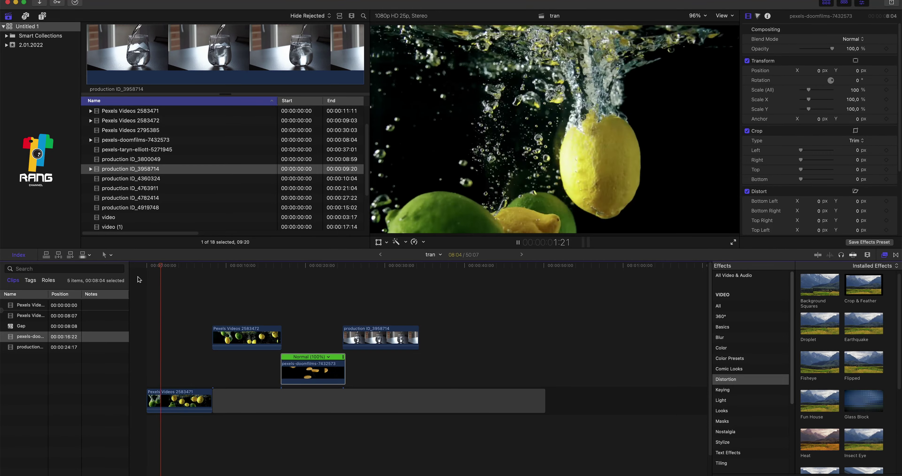
drag(166, 278, 333, 292)
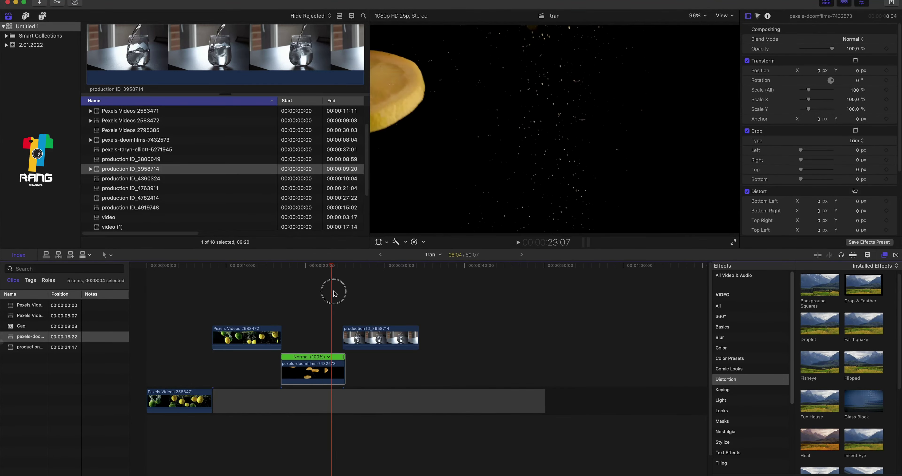
drag(333, 292, 81, 355)
key(space)
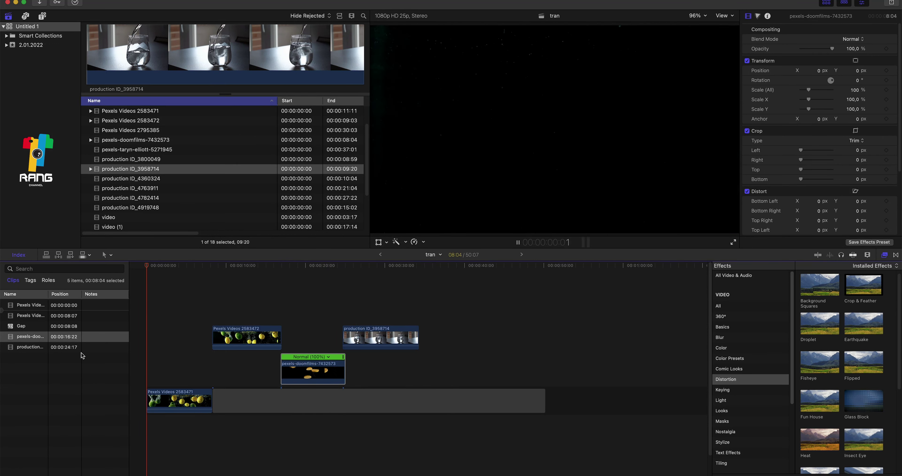
key(space)
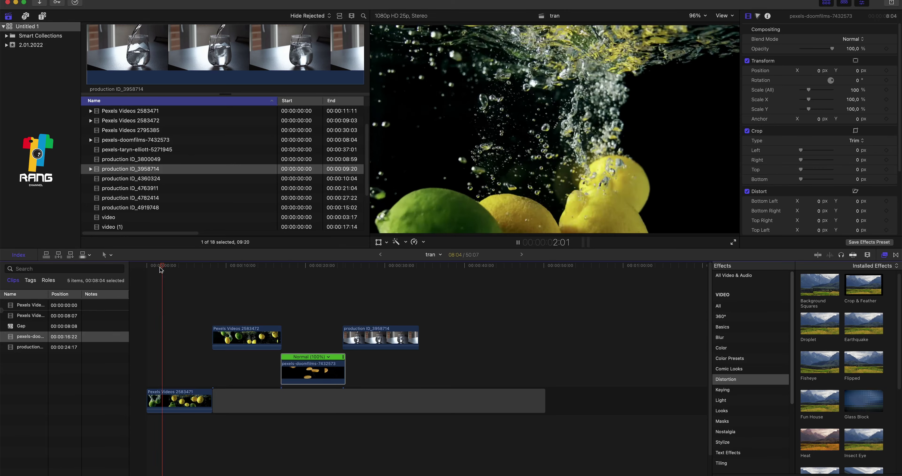
drag(159, 269, 94, 283)
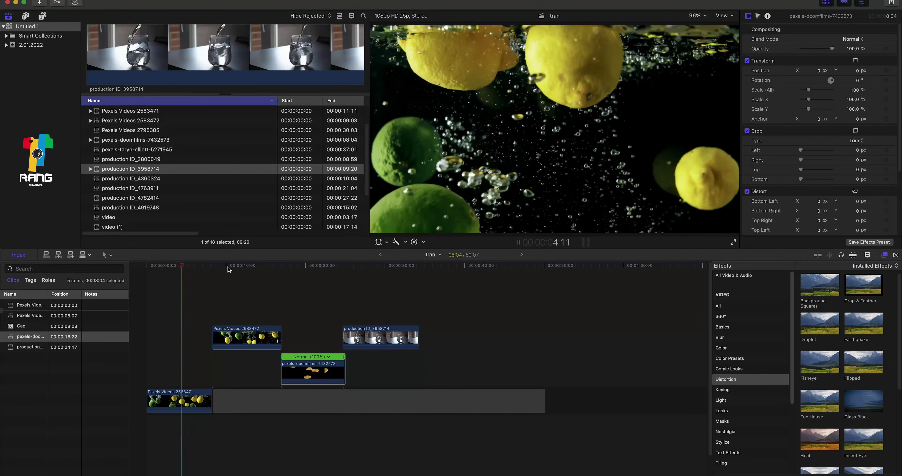
drag(228, 269, 214, 270)
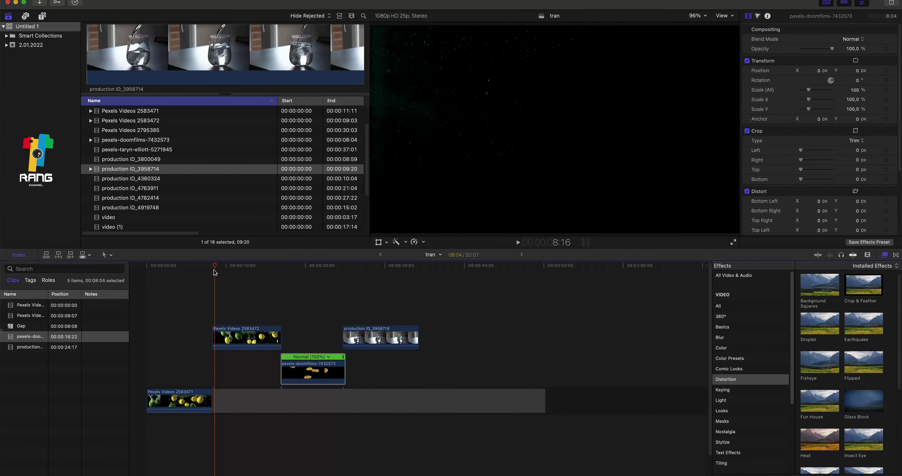
key(space)
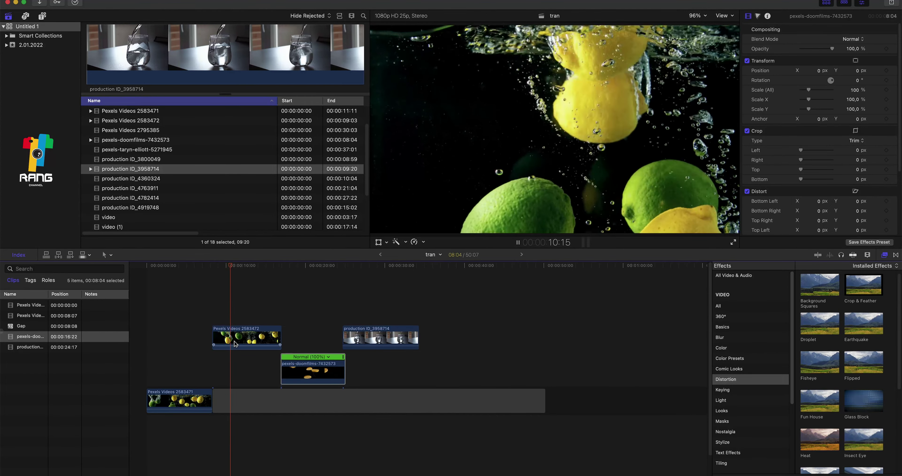
key(space)
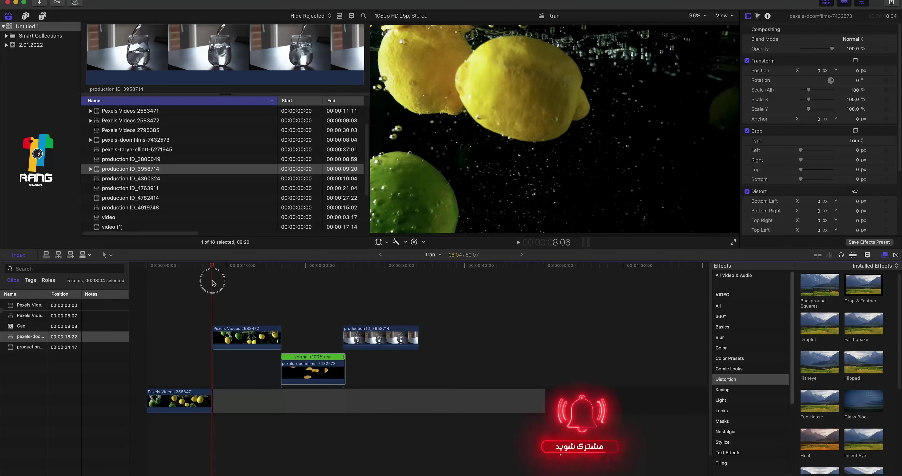
Step: Select the Pexels Videos 2583472 clip and show its speed bar via Custom Speed
click(228, 336)
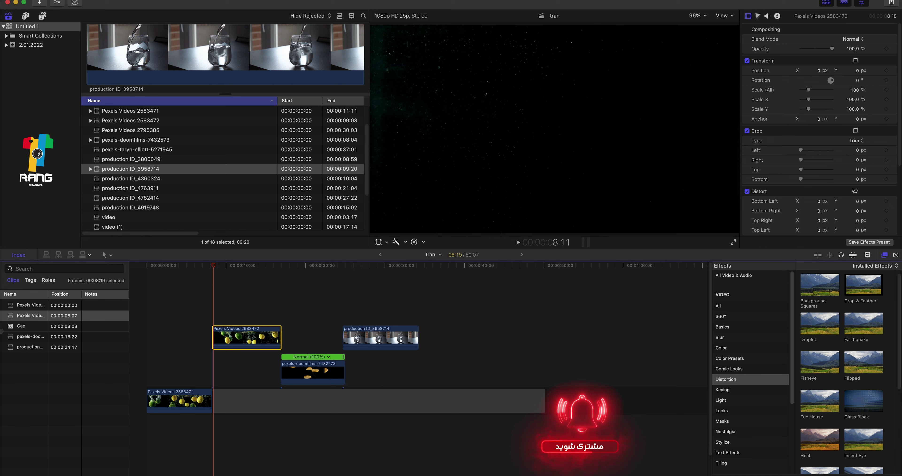
click(35, 0)
mouse_move(61, 23)
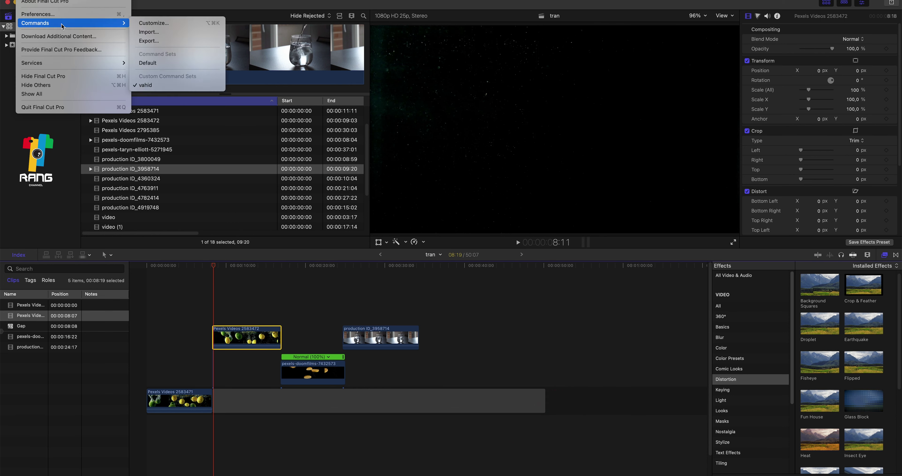
click(240, 332)
key(ctrl+alt+r)
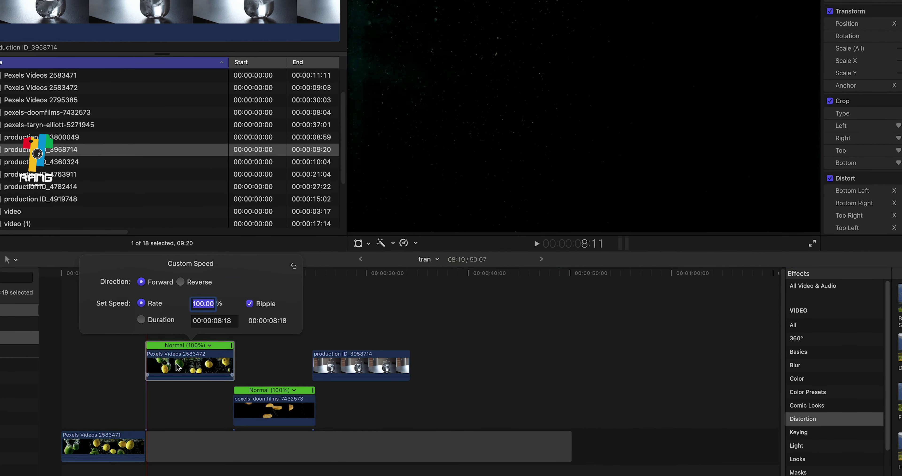
key(Return)
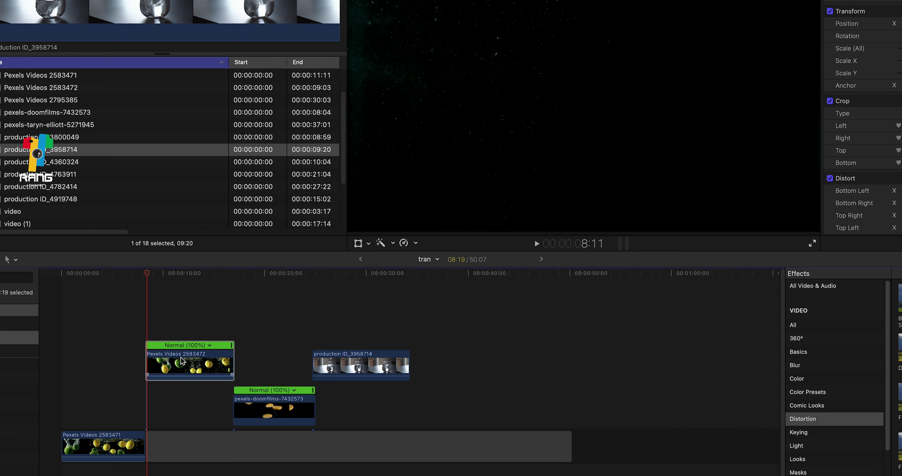
Step: Preview Pexels Videos 2583472 at a 50% custom rate, then undo back to Normal (100%)
key(ctrl+alt+r)
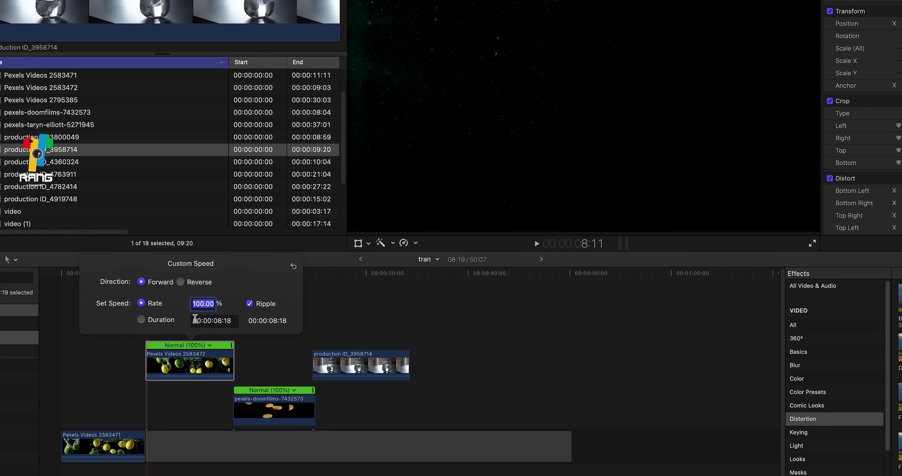
click(184, 368)
key(ctrl+alt+r)
text(0)
key(Return)
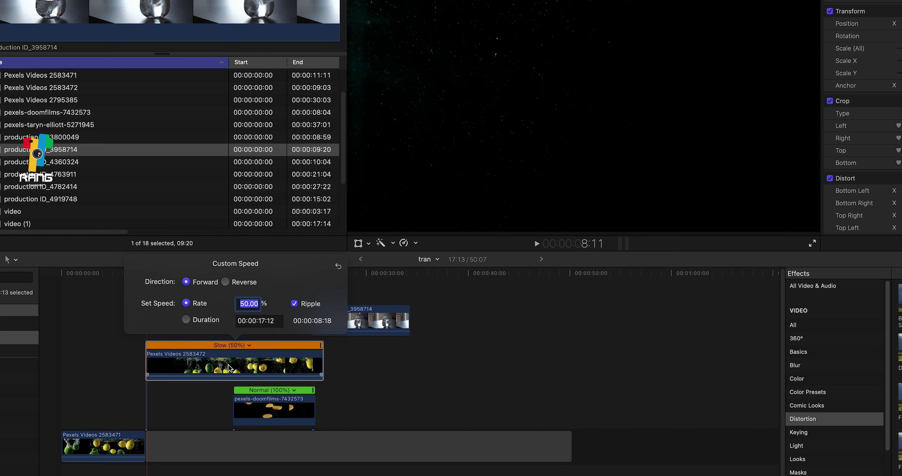
key(space)
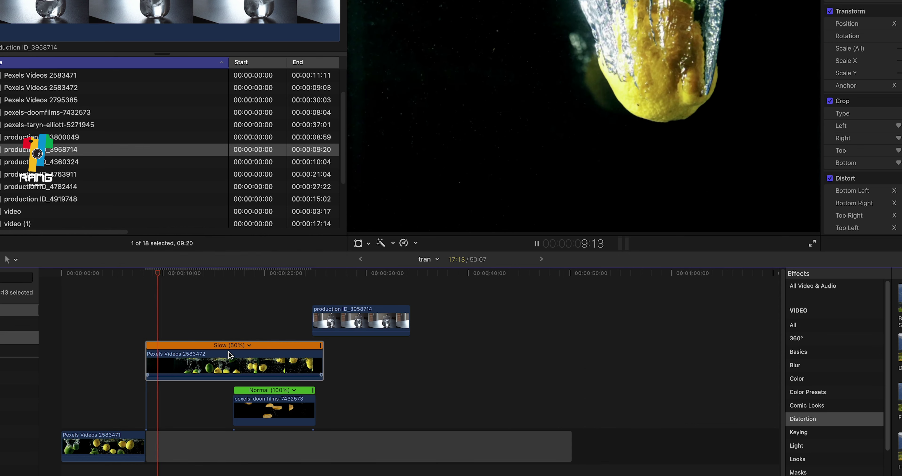
key(space)
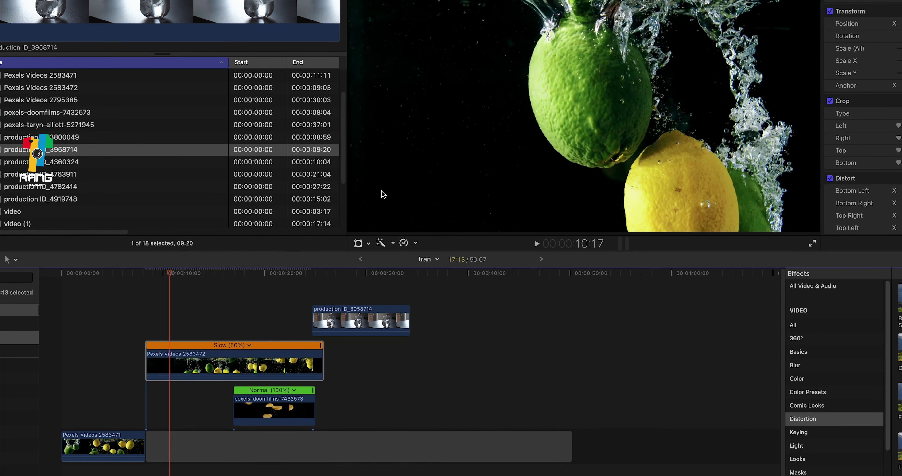
key(shift+n)
click(255, 406)
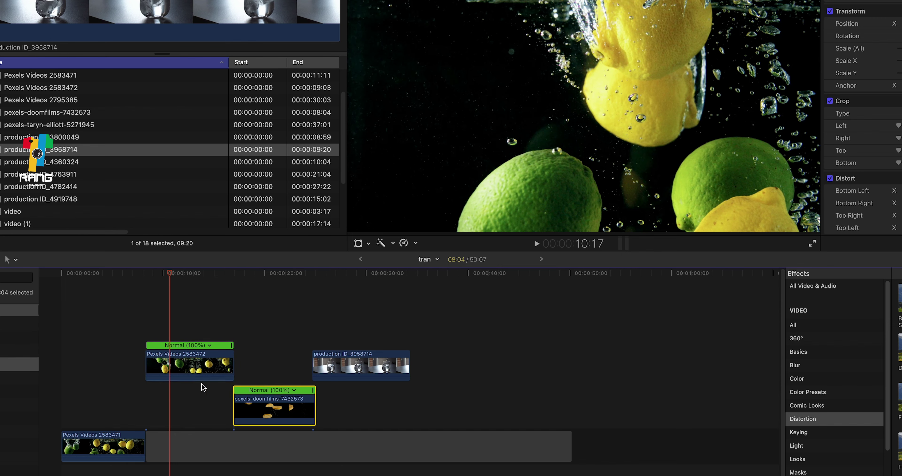
Step: Retime Pexels Videos 2583472 to Slow (50%) from the viewer's retime menu
click(165, 365)
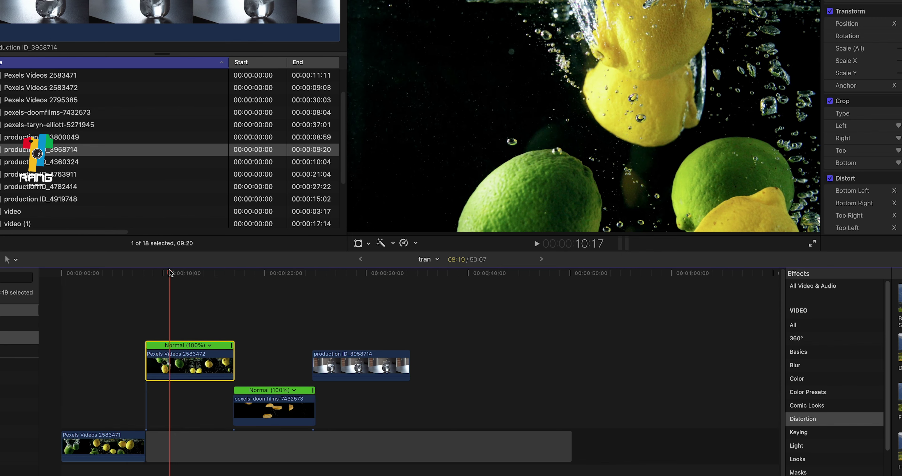
drag(169, 272, 147, 273)
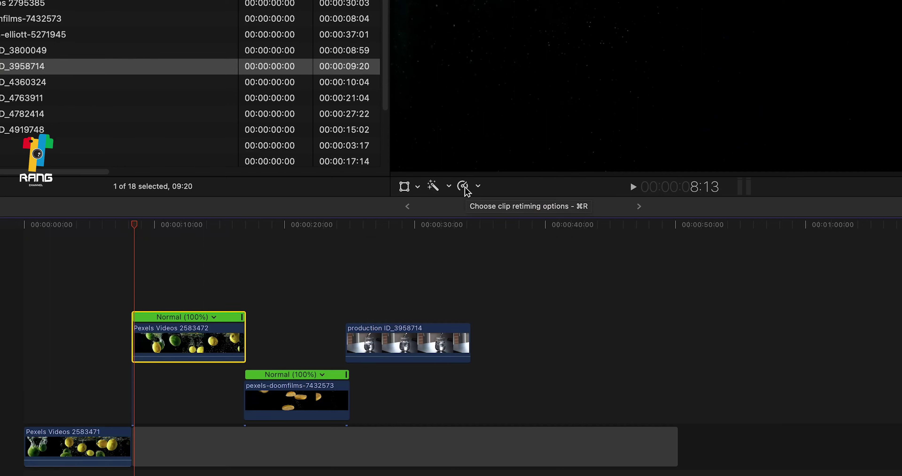
click(475, 189)
mouse_move(489, 203)
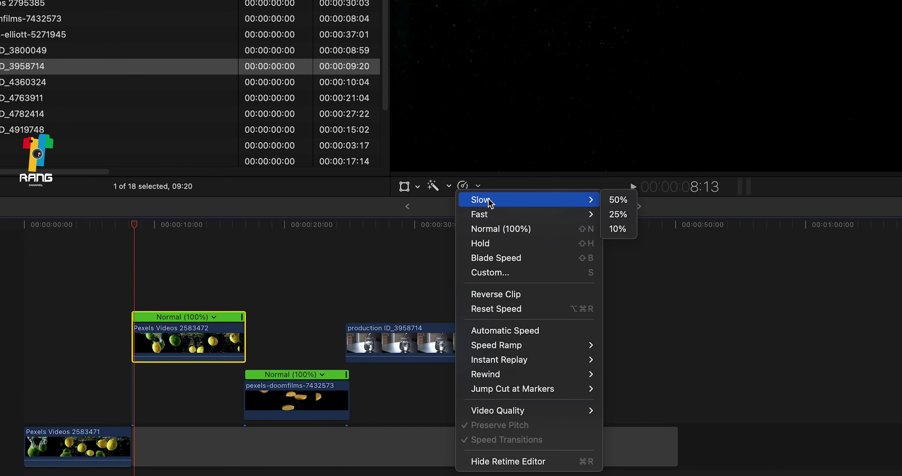
click(618, 199)
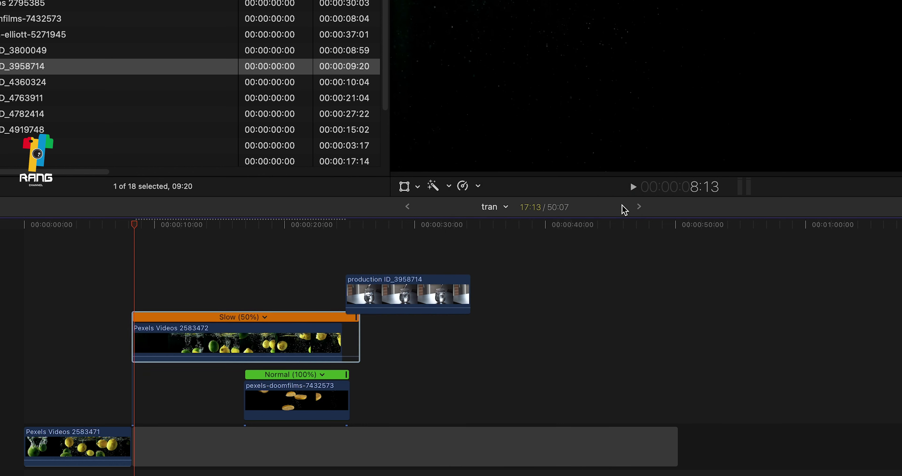
Step: Move the doomfilms clip right to about 33:15 and place production ID_3958714 after it
click(316, 375)
click(272, 375)
click(272, 375)
click(445, 379)
drag(282, 406, 499, 405)
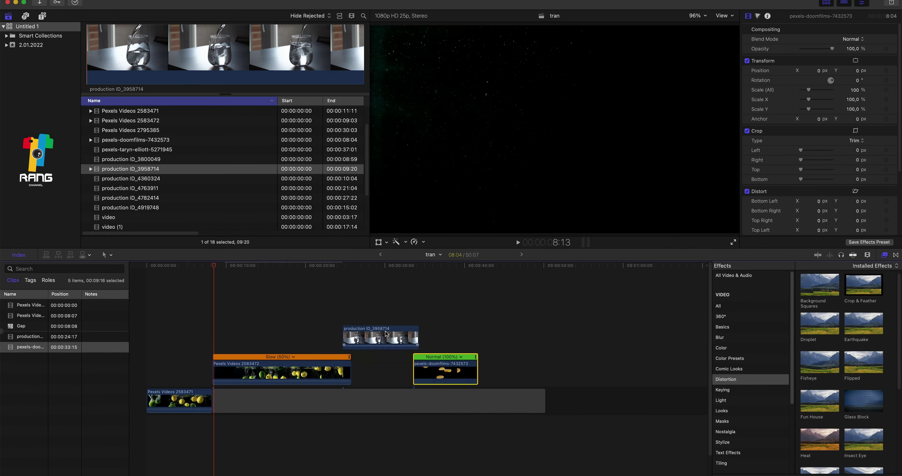
drag(386, 335, 560, 350)
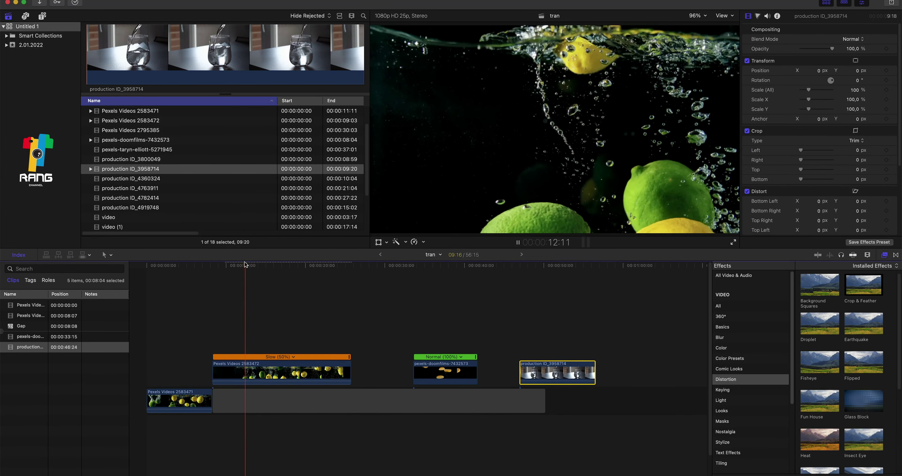
Step: Play the edited sequence and undo moving production ID_3958714 into the storyline
mouse_move(298, 267)
mouse_down()
mouse_move(321, 273)
mouse_move(277, 279)
mouse_up()
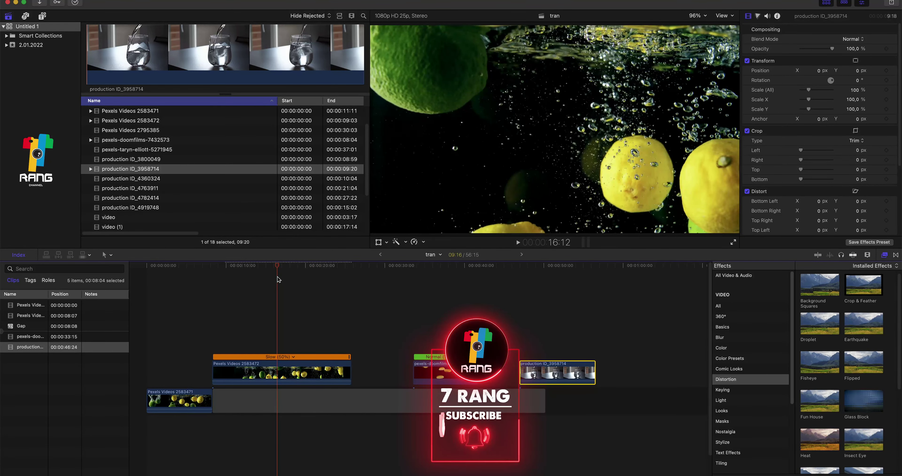
key(space)
click(289, 374)
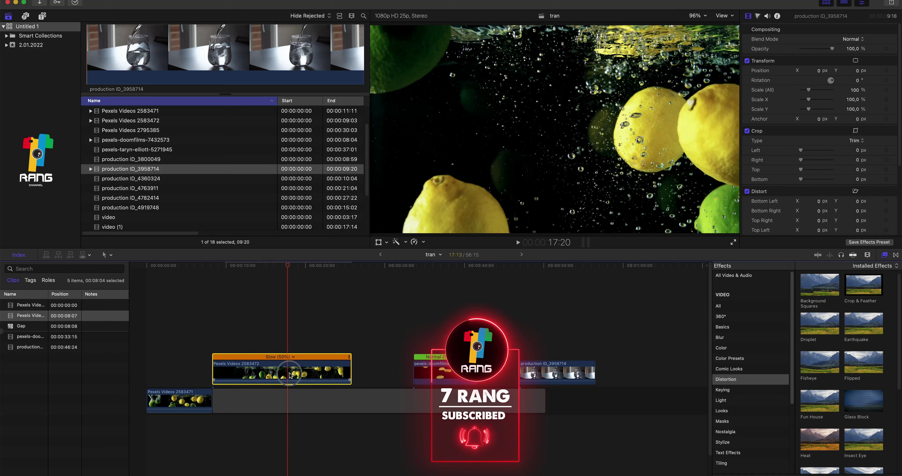
key(super+z)
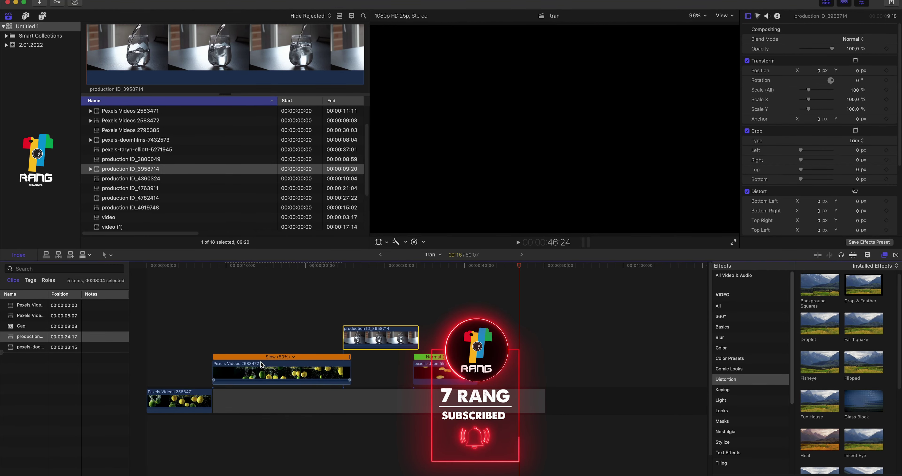
Step: Set Pexels Videos 2583472 back to Normal (100%) speed from its retime menu
click(306, 374)
click(293, 357)
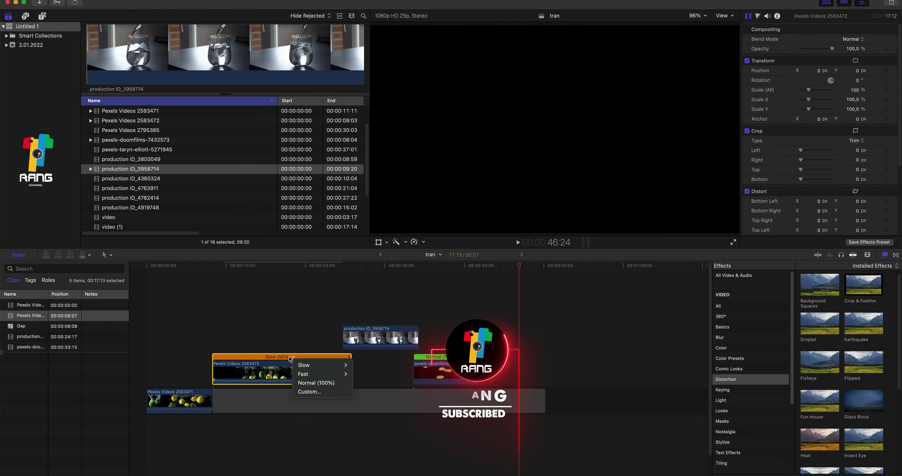
click(316, 382)
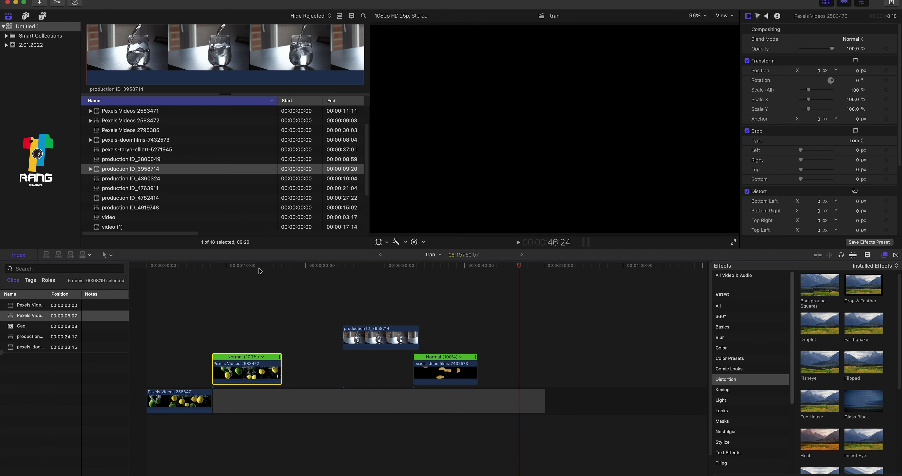
click(232, 271)
click(433, 205)
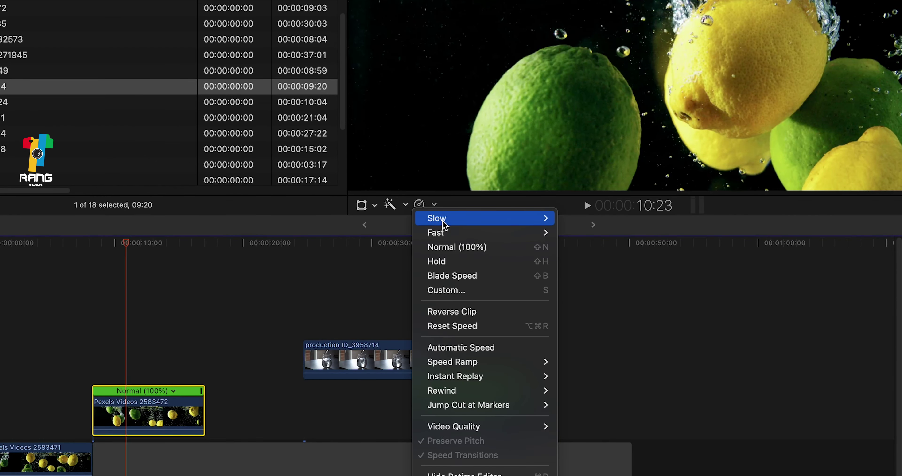
click(442, 315)
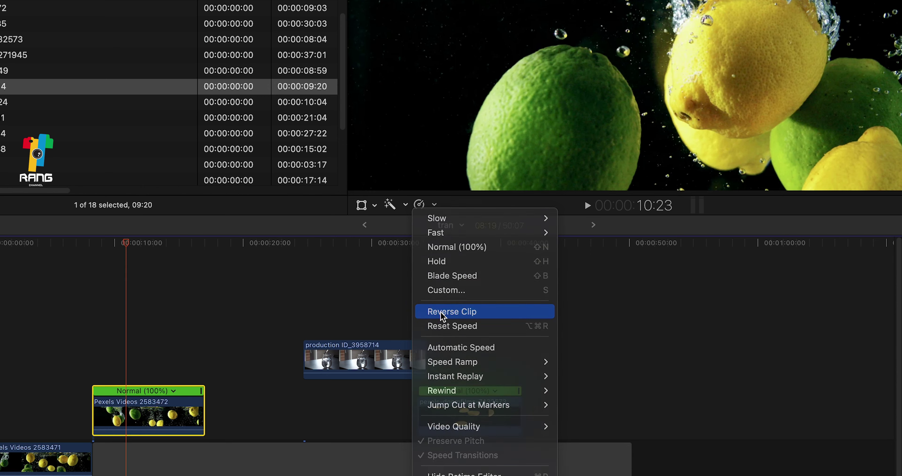
drag(127, 245, 88, 261)
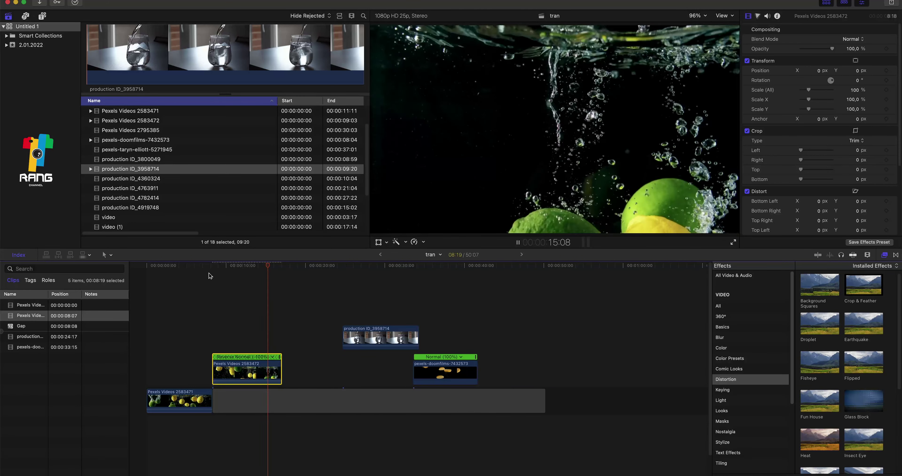
key(space)
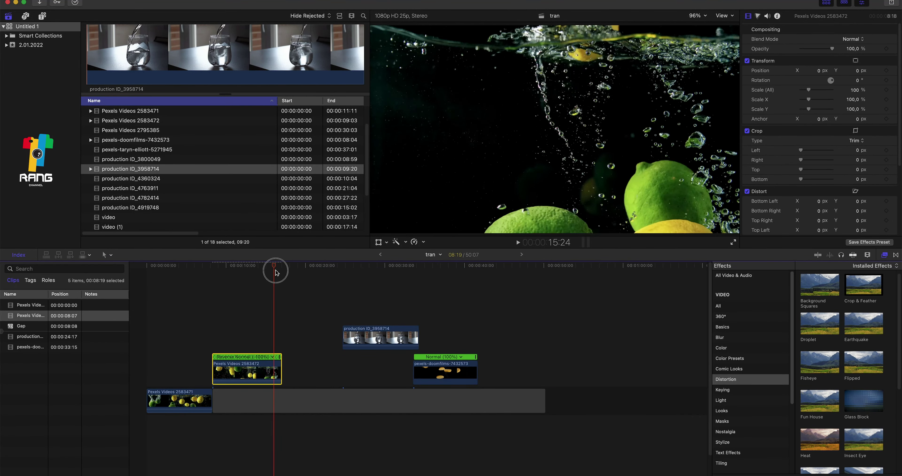
click(247, 281)
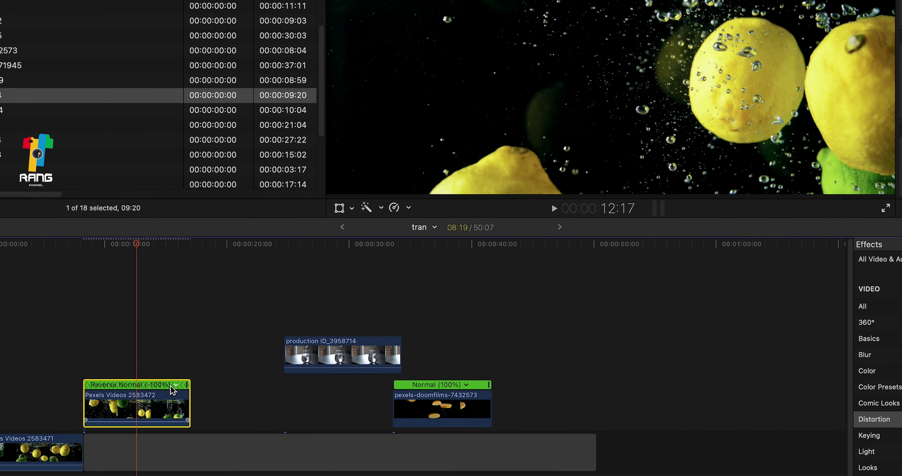
key(alt+super+r)
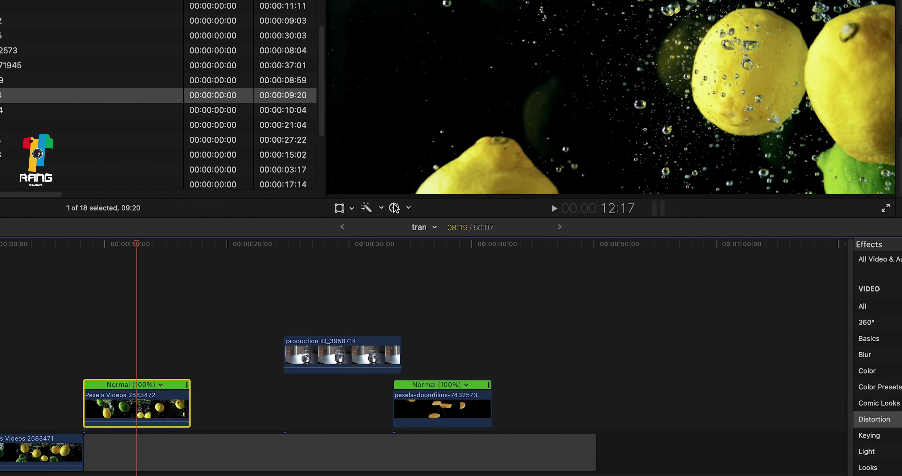
click(408, 210)
mouse_move(452, 233)
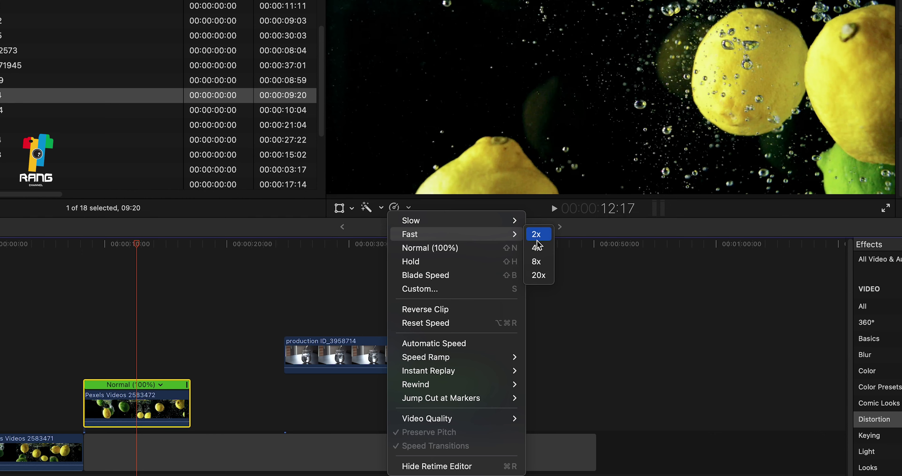
click(537, 249)
drag(140, 245, 74, 258)
key(space)
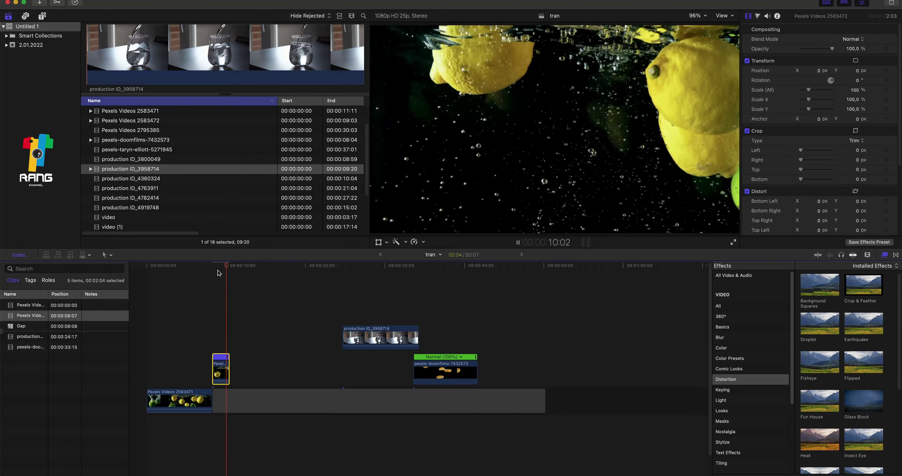
key(space)
key(super+z)
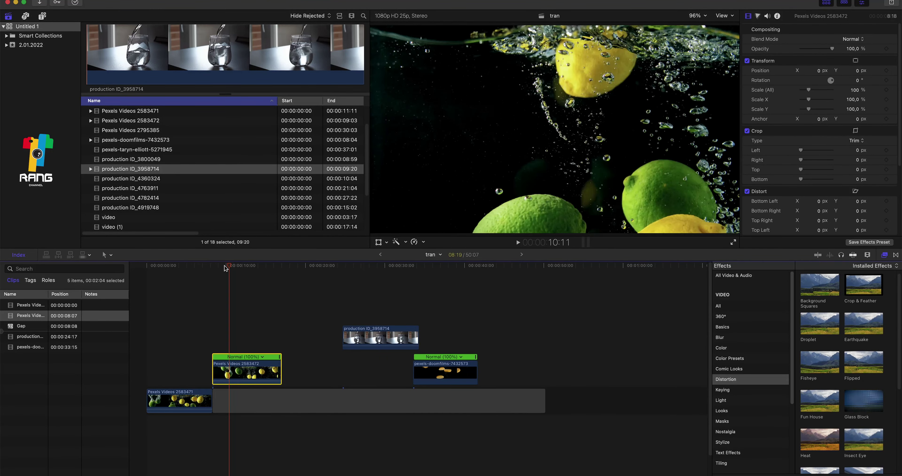
key(super+equal)
key(super+equal)
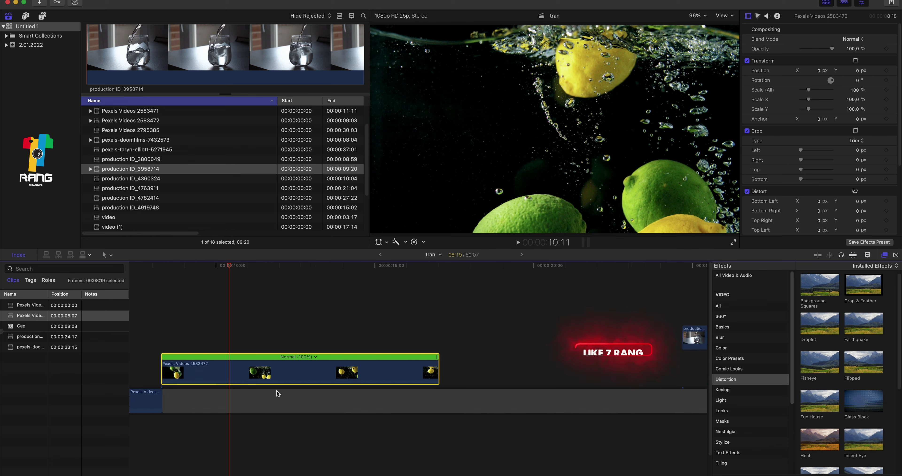
drag(234, 279, 161, 287)
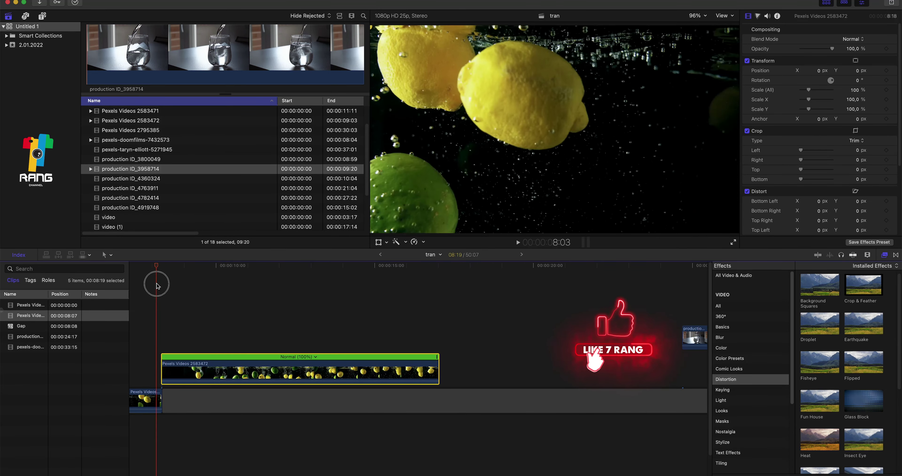
key(space)
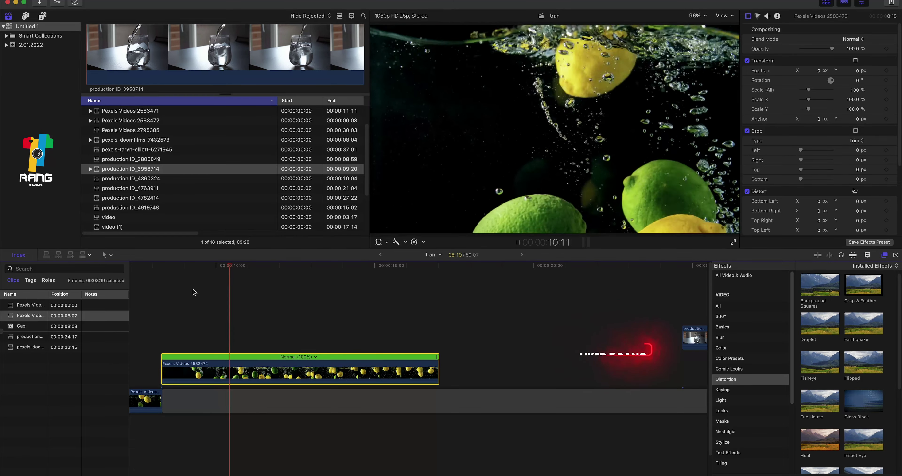
Step: Blade the lemon clip at the playhead near 10 seconds and select the first piece
mouse_move(258, 267)
mouse_down()
mouse_move(169, 282)
mouse_move(236, 283)
mouse_move(223, 286)
mouse_up()
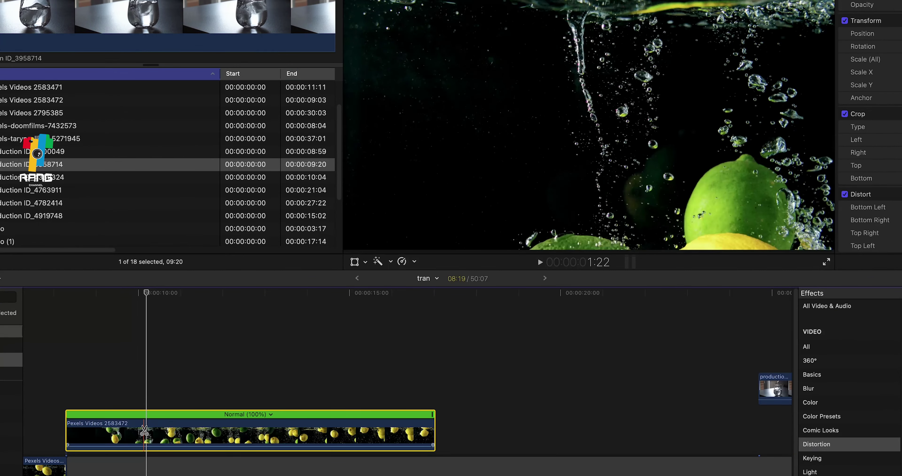
key(super+b)
click(208, 273)
drag(126, 303, 121, 303)
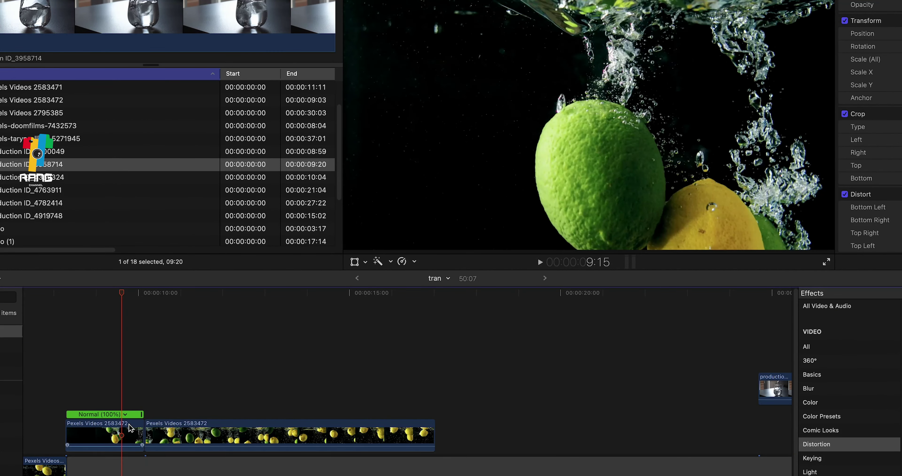
click(131, 426)
click(415, 262)
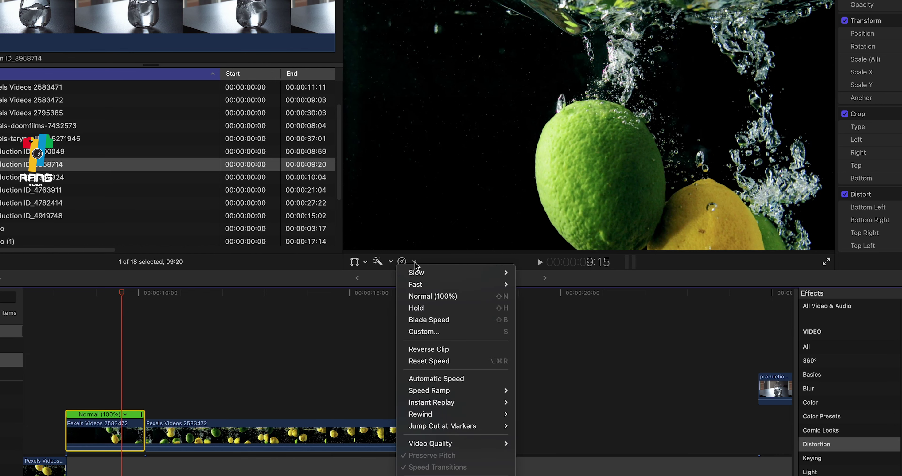
Step: Set the first piece to Fast 2x (200%), slide the second piece left against it, and preview
click(521, 284)
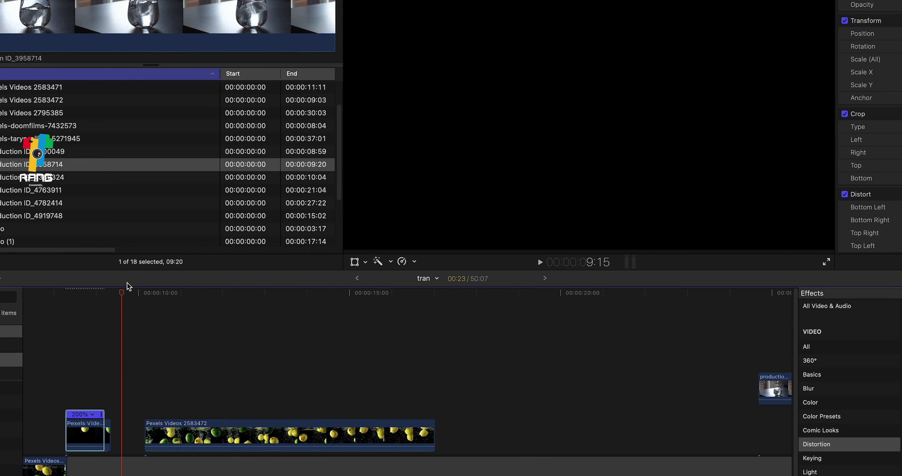
mouse_move(125, 290)
mouse_down()
mouse_move(68, 304)
mouse_move(87, 306)
mouse_up()
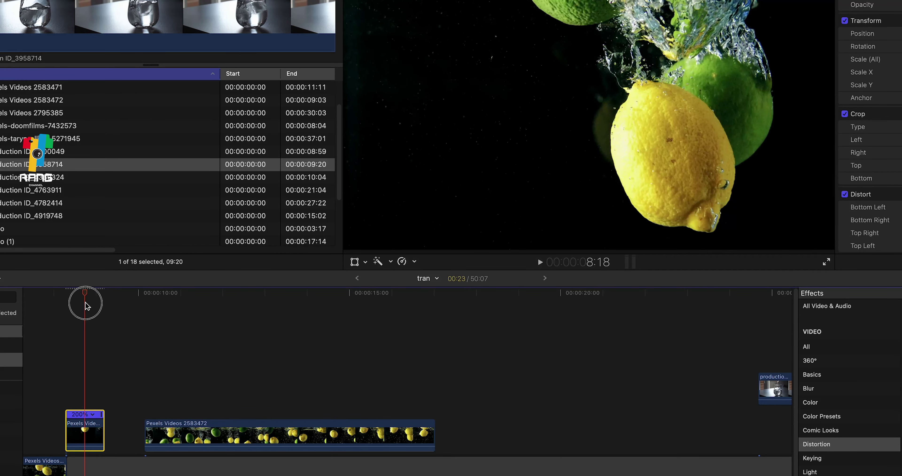
drag(209, 422, 172, 424)
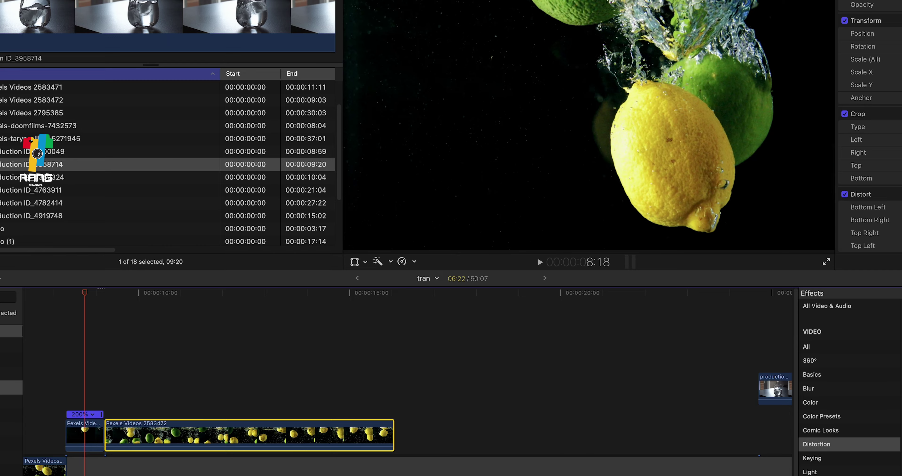
drag(196, 426, 199, 418)
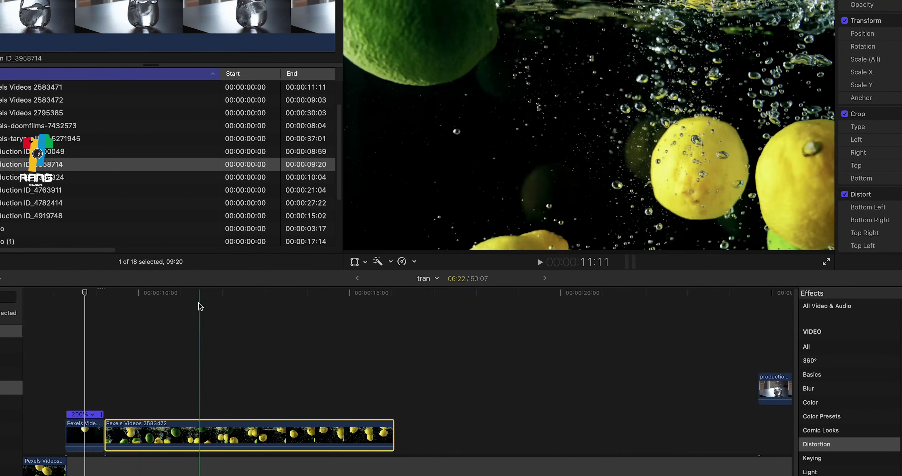
drag(91, 293, 95, 293)
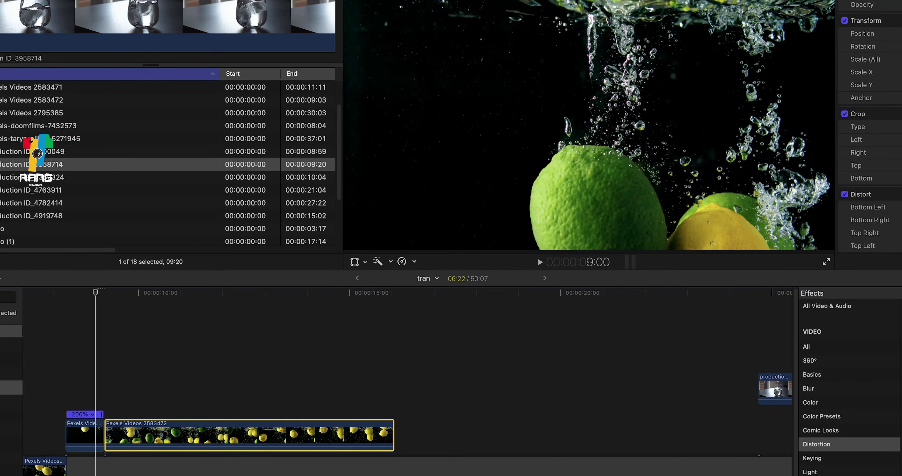
key(space)
key(space)
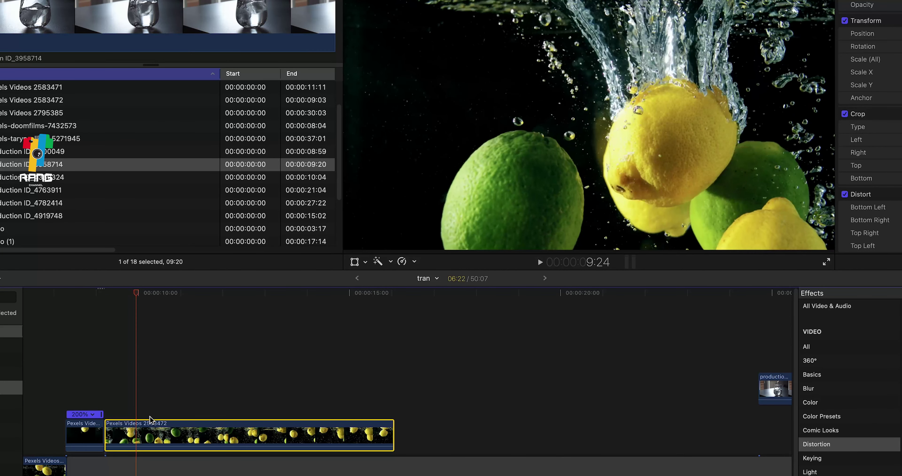
click(415, 262)
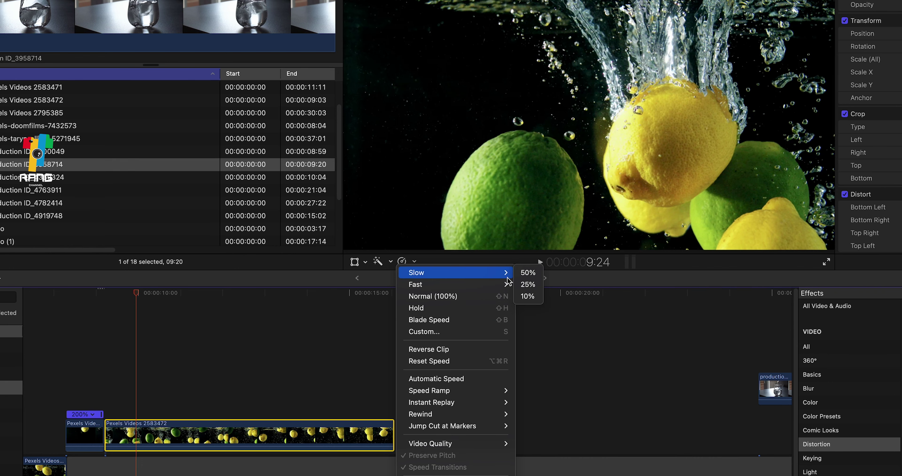
click(529, 273)
click(74, 312)
key(space)
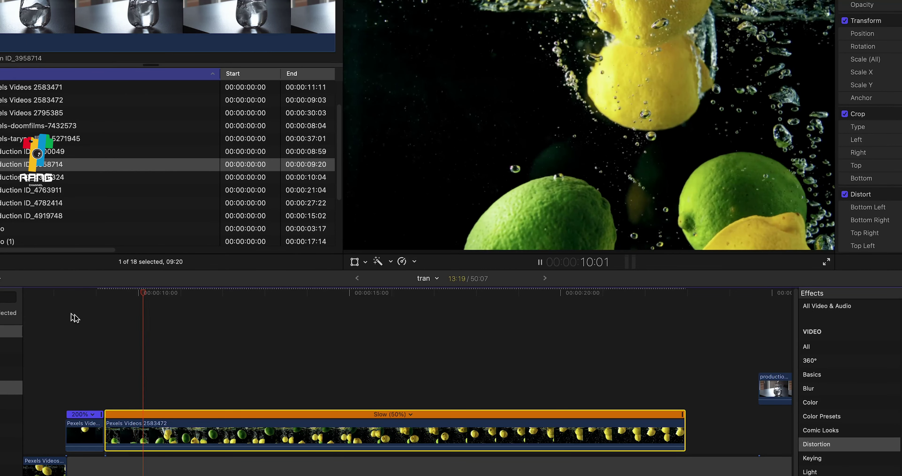
click(81, 315)
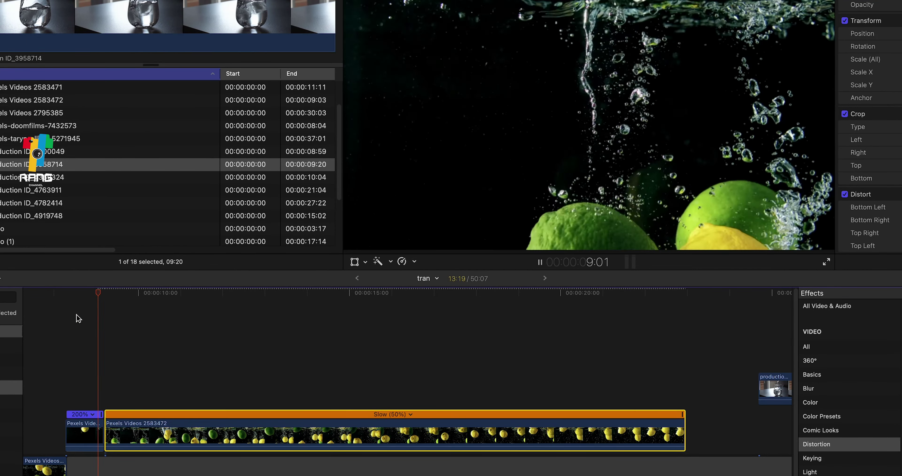
key(super+equal)
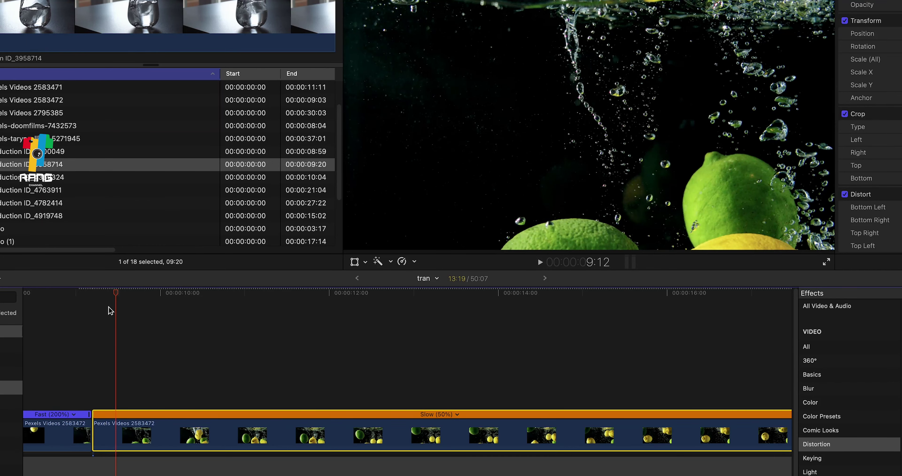
scroll(286, 324, left, 5)
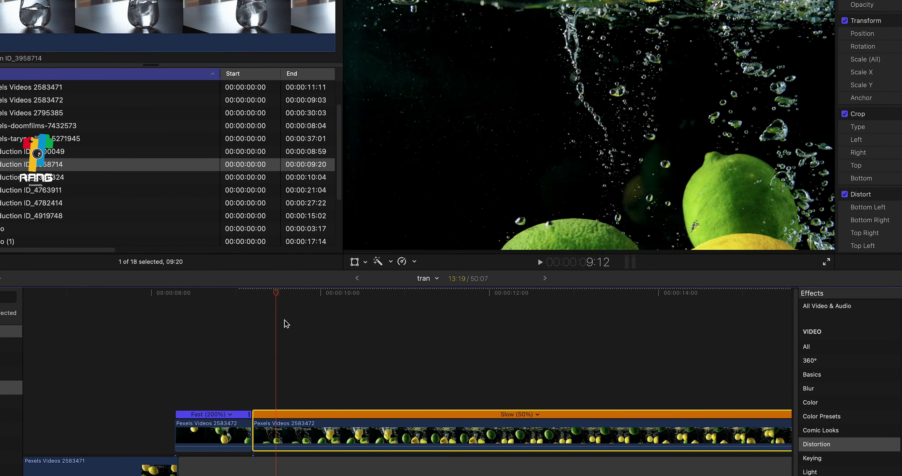
click(186, 318)
key(space)
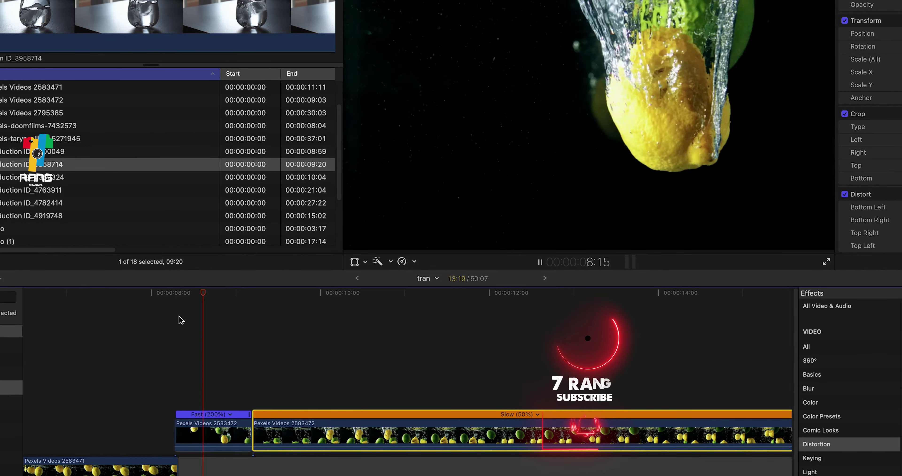
key(space)
click(212, 311)
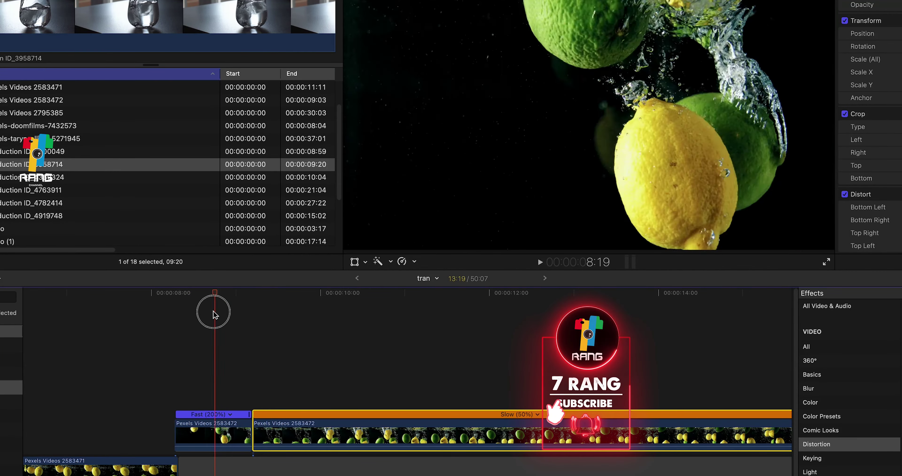
key(space)
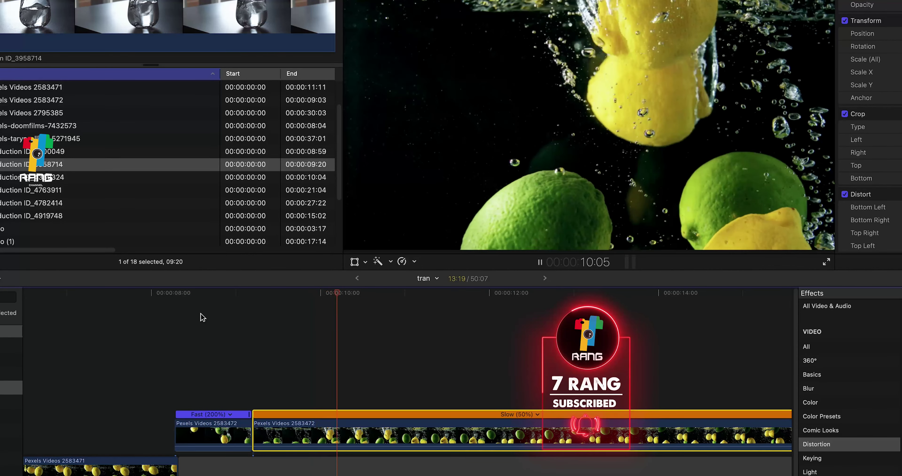
click(298, 312)
click(210, 333)
key(space)
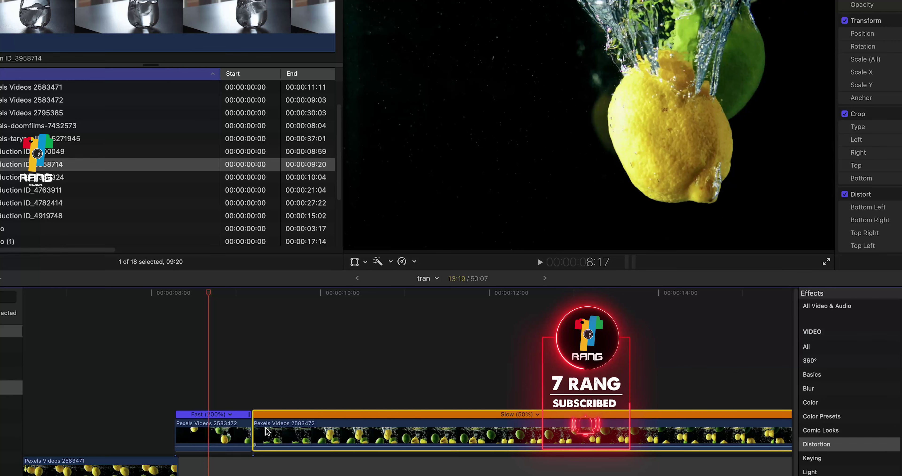
drag(249, 427, 240, 432)
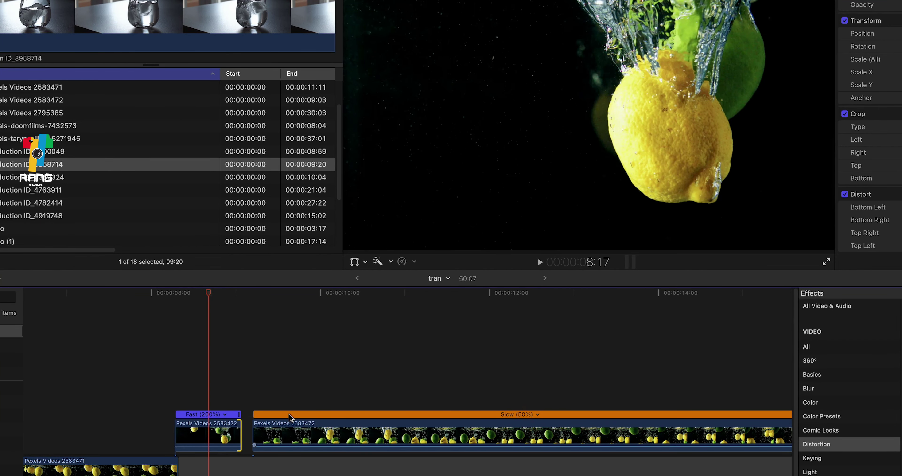
click(297, 414)
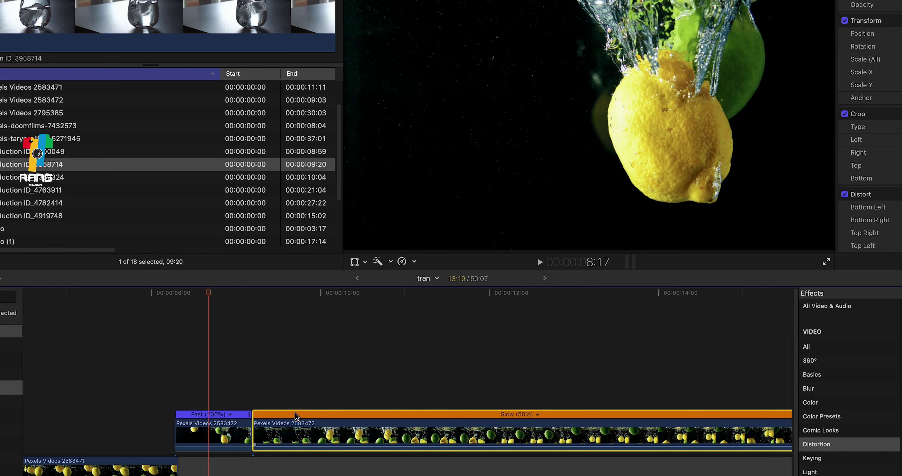
key(space)
click(230, 414)
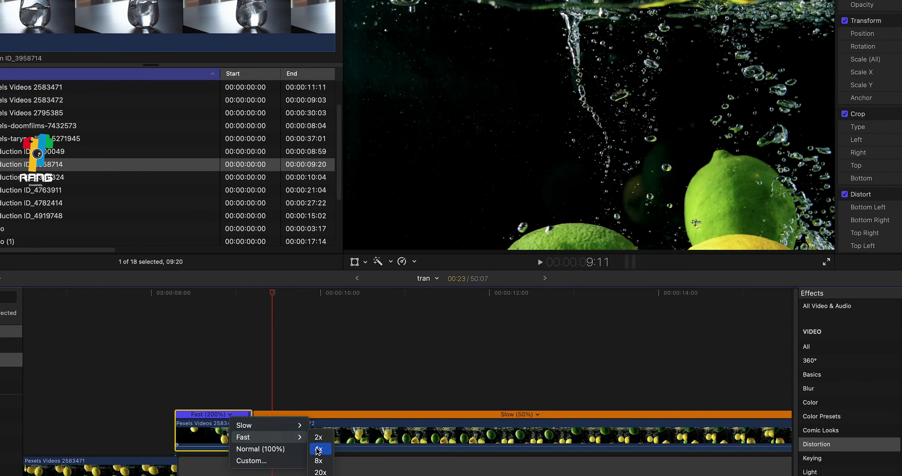
Step: Speed the first piece to 4x (400%), close the gap to the Slow (50%) piece, and preview
click(318, 448)
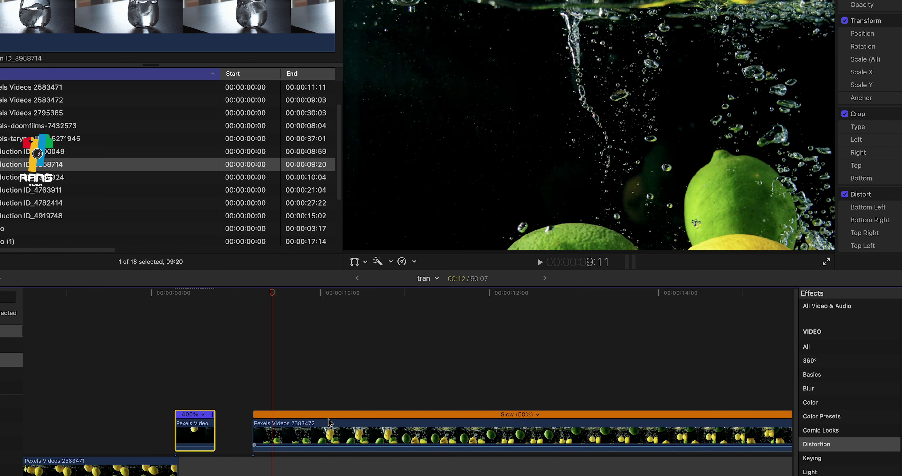
drag(329, 421, 292, 420)
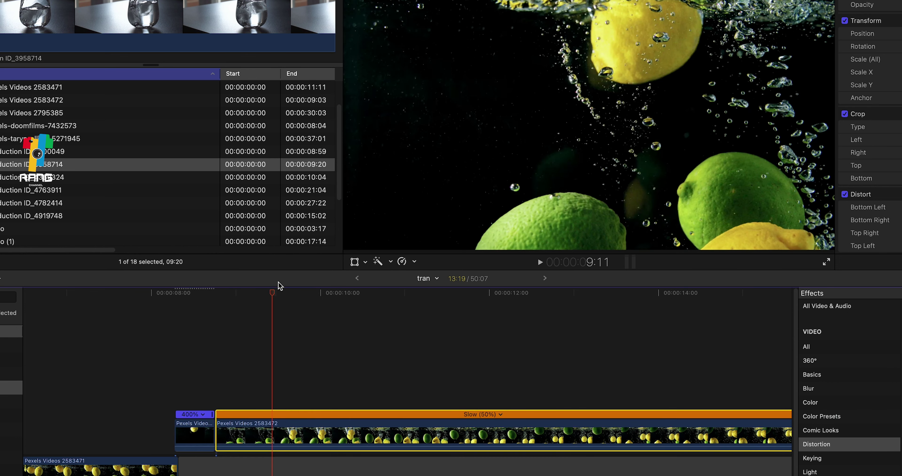
drag(273, 295, 165, 311)
key(space)
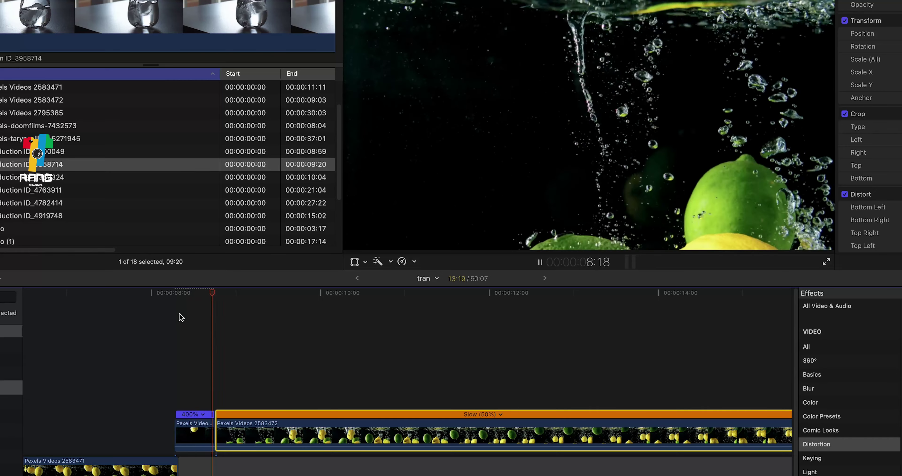
drag(238, 312, 186, 321)
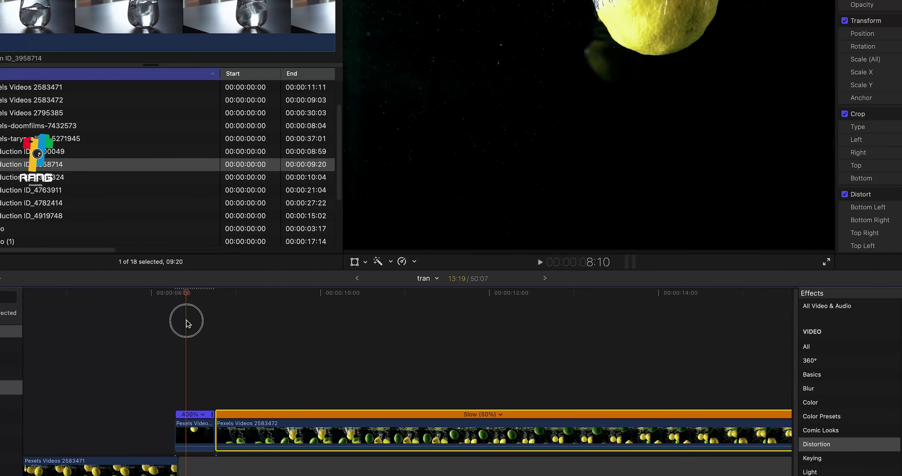
key(space)
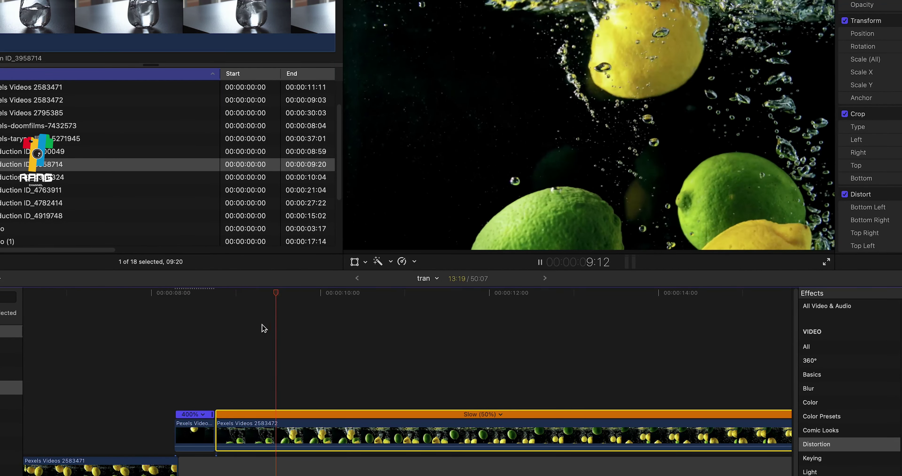
key(space)
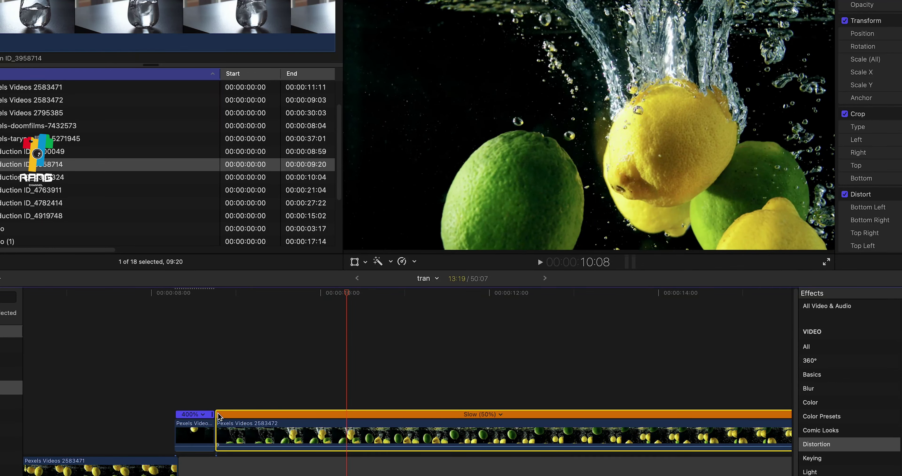
click(187, 327)
key(space)
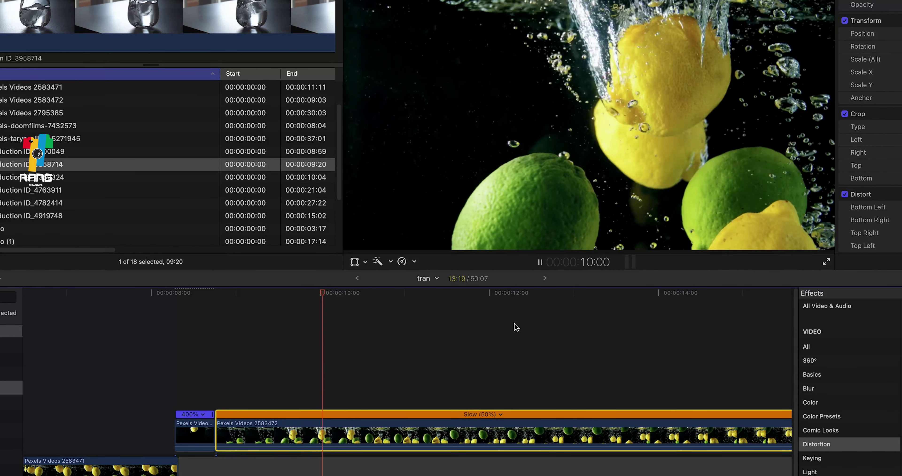
key(space)
Step: Blade the slow section at 10:02 and set the new piece to Normal (100%) speed
key(b)
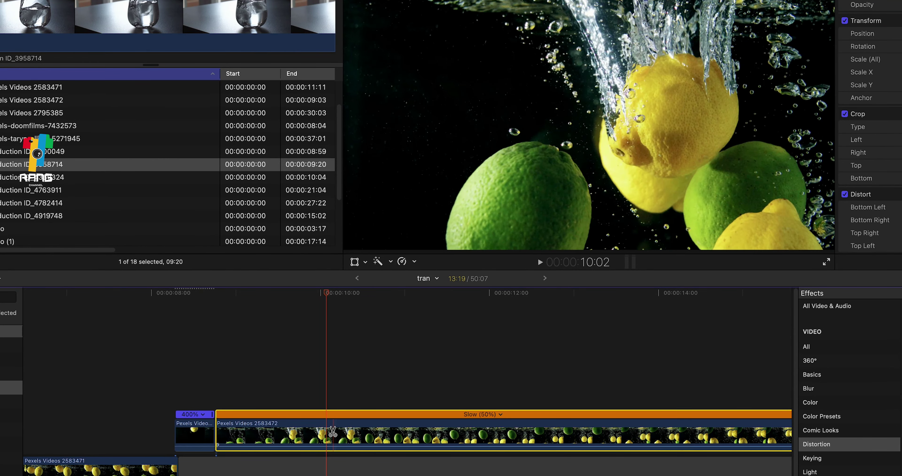
click(326, 433)
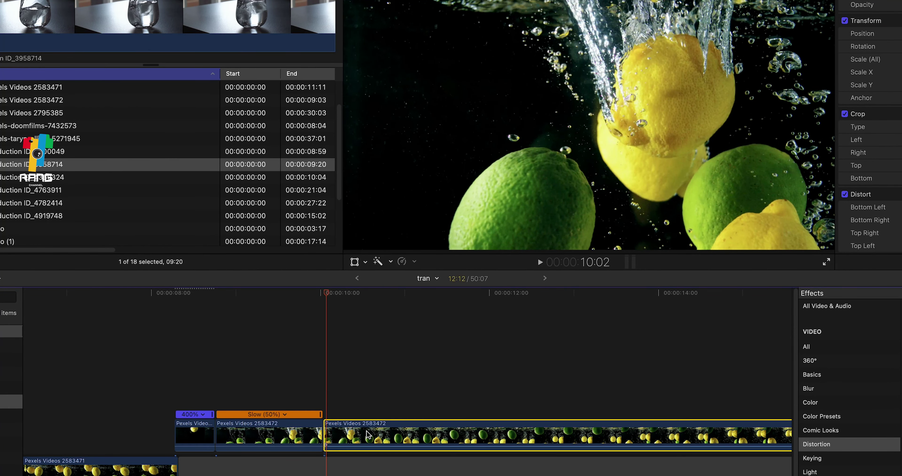
click(411, 260)
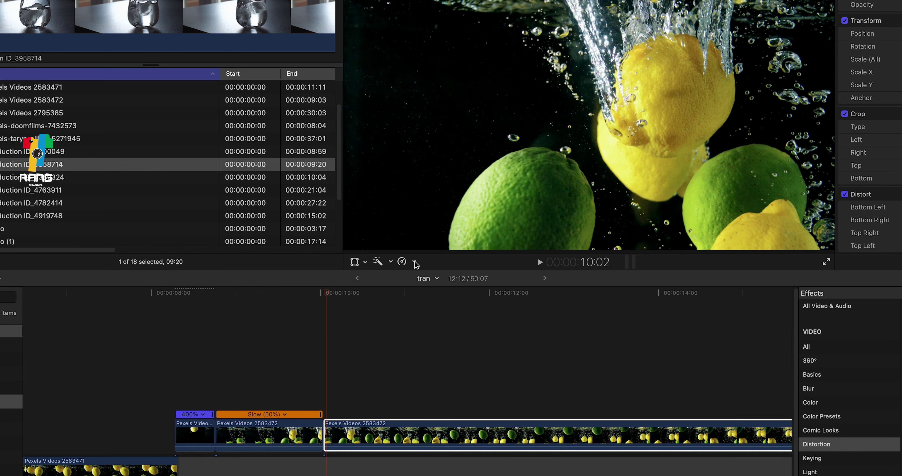
click(415, 262)
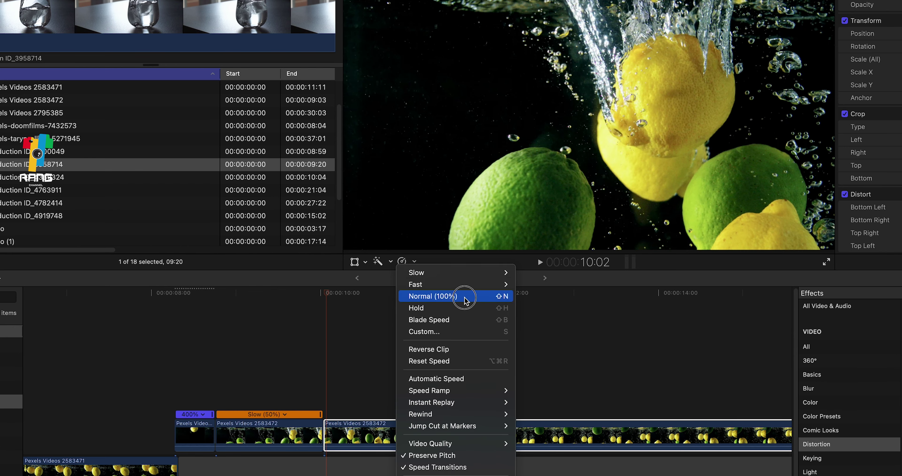
click(464, 300)
click(284, 306)
click(172, 324)
key(space)
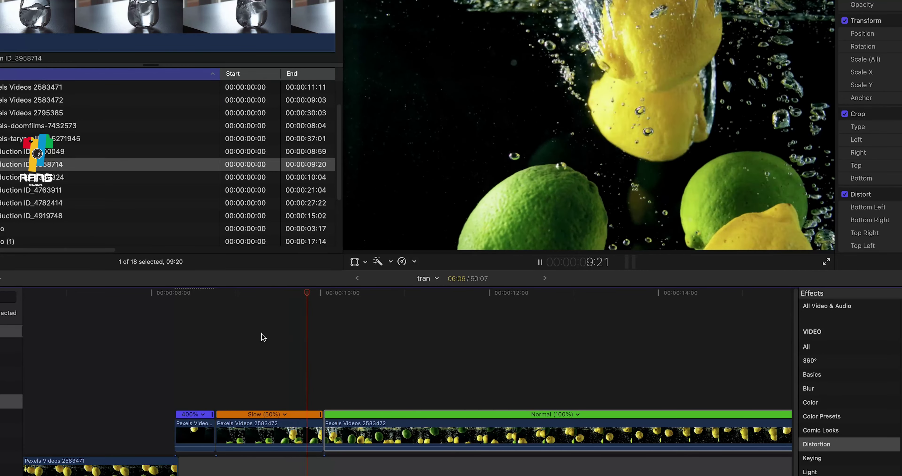
key(space)
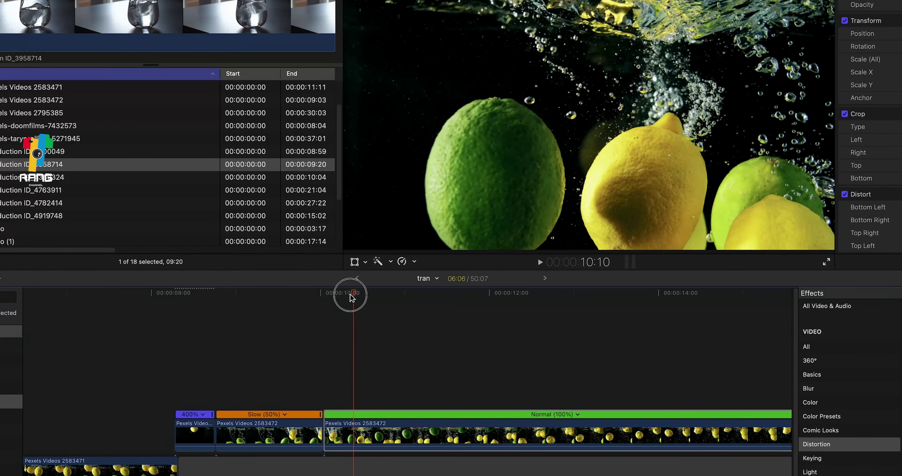
Step: Make that piece Fast (200%) and blade it again at 11:14
drag(353, 297, 357, 297)
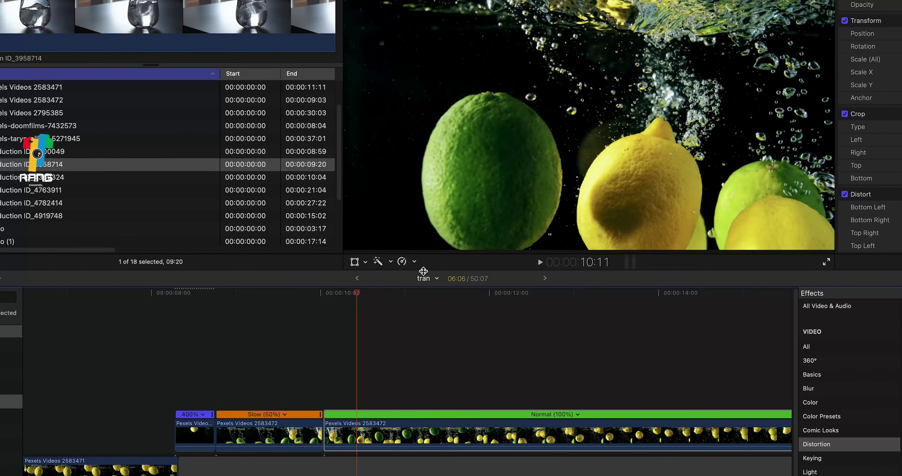
click(413, 262)
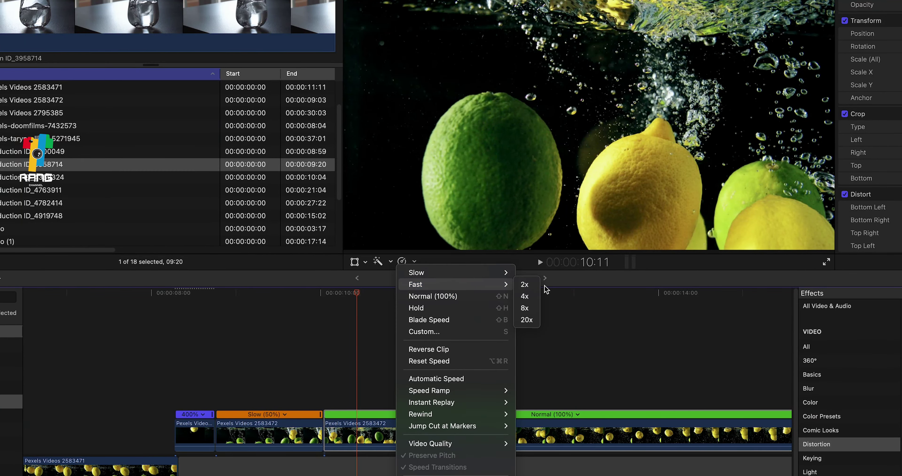
click(525, 284)
drag(192, 341, 180, 350)
key(space)
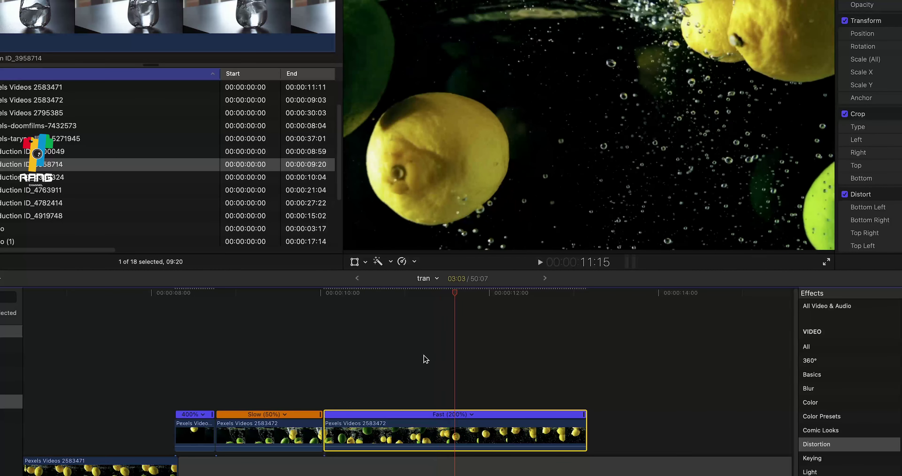
drag(456, 295, 454, 295)
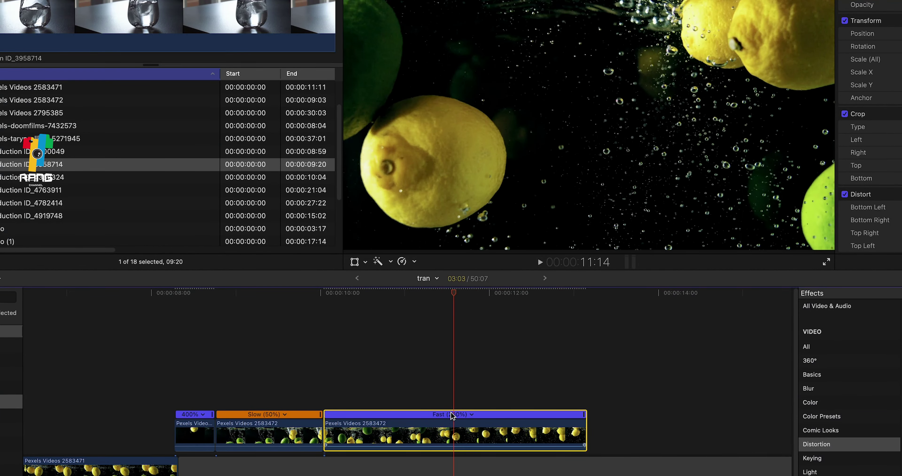
click(451, 432)
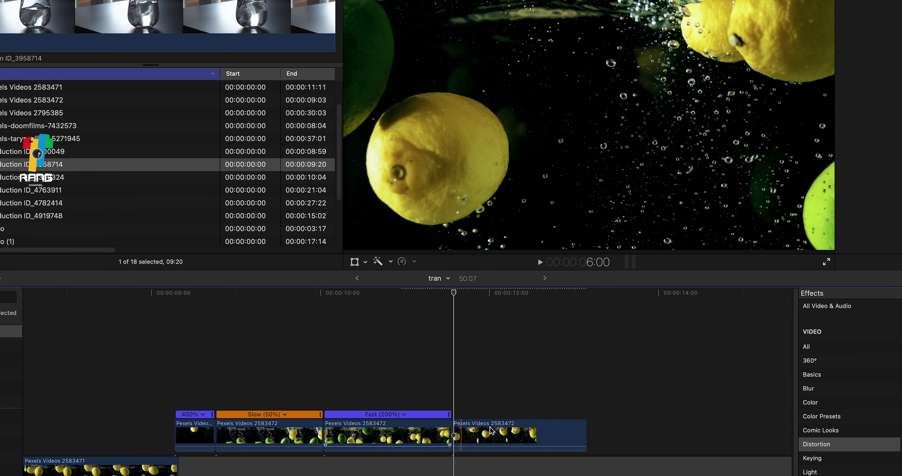
Step: Set the last lemon-clip piece to Normal (100%) and play the sequence from about 8 seconds
click(413, 261)
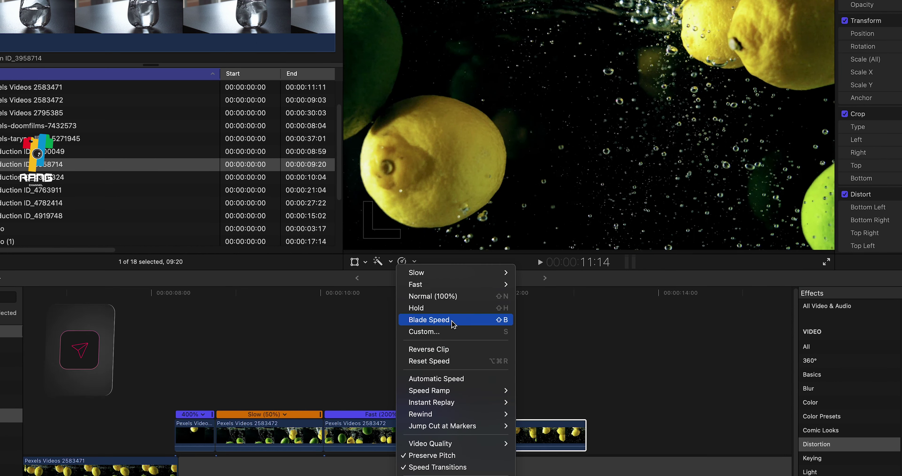
click(456, 296)
drag(247, 326, 172, 331)
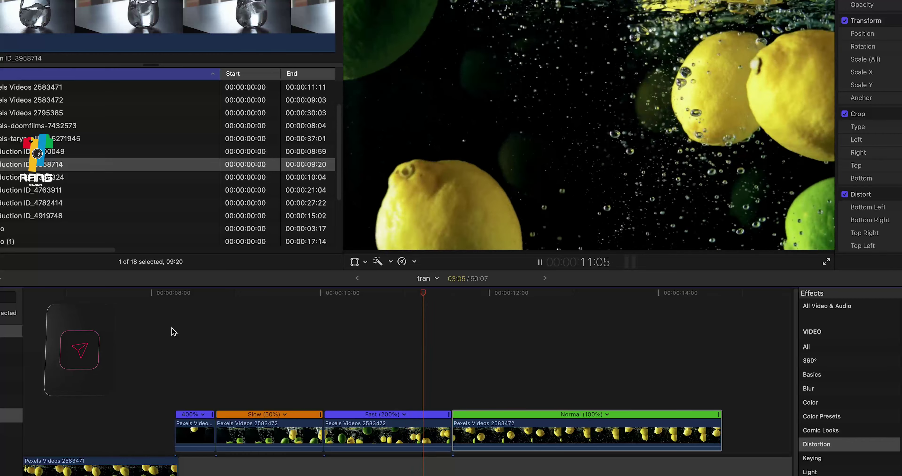
key(space)
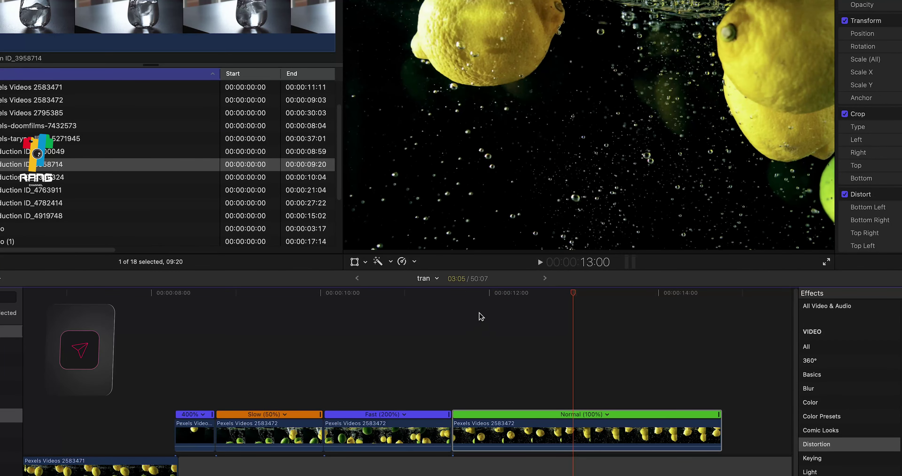
click(188, 334)
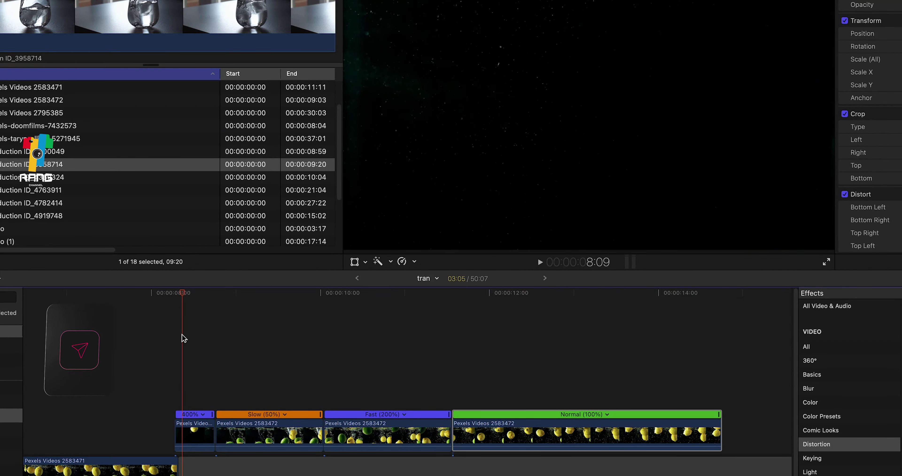
key(space)
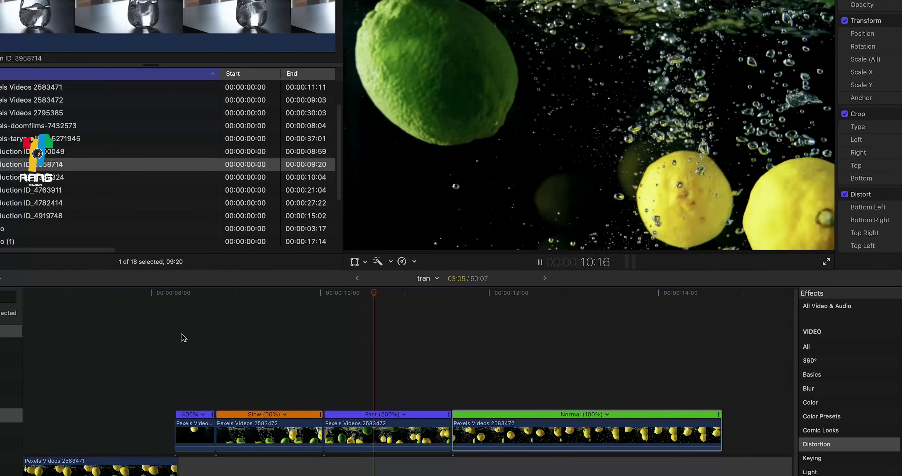
key(space)
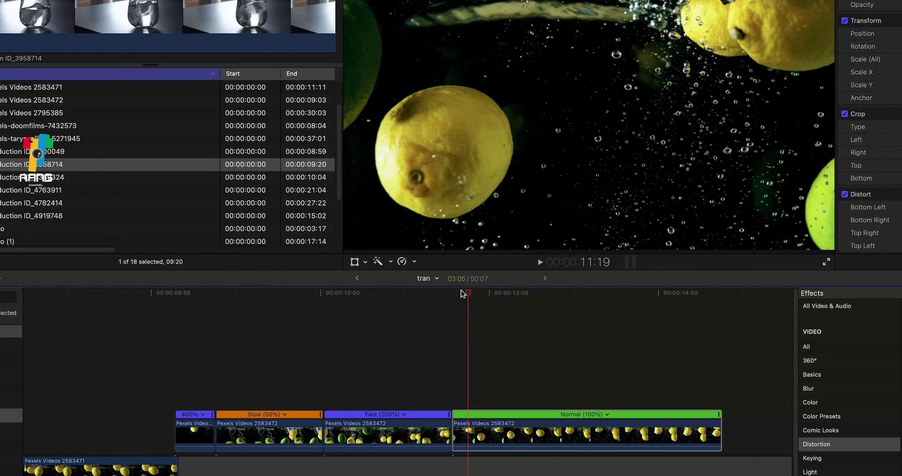
mouse_move(462, 293)
mouse_down()
mouse_move(517, 338)
mouse_move(272, 427)
mouse_move(119, 471)
mouse_up()
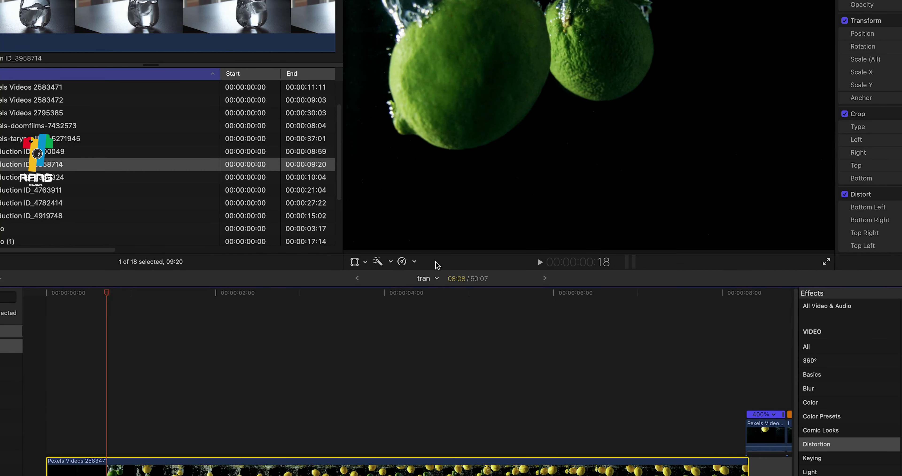
Step: Apply the Retime menu's Speed Ramp 'to 0%' to the lemon clip
click(415, 262)
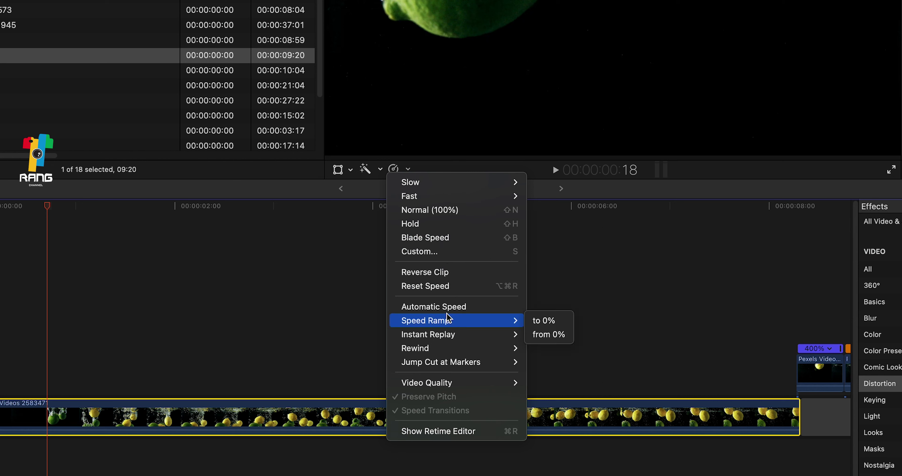
mouse_move(449, 323)
click(205, 420)
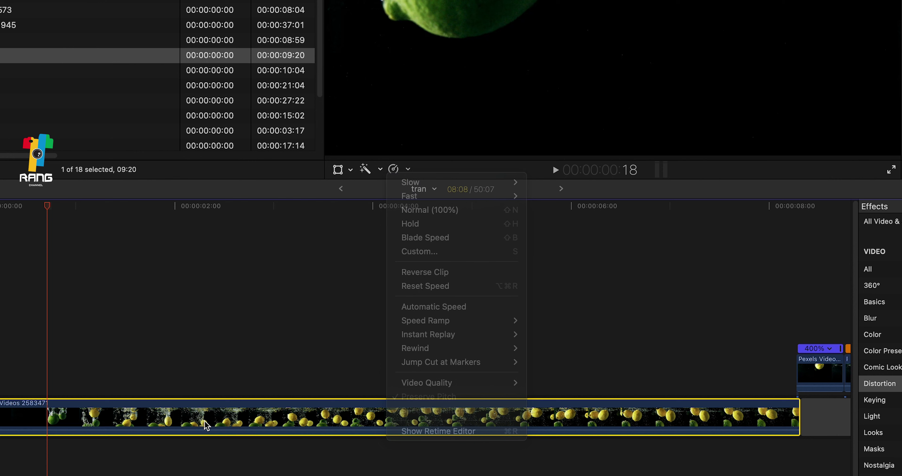
click(408, 170)
mouse_move(439, 321)
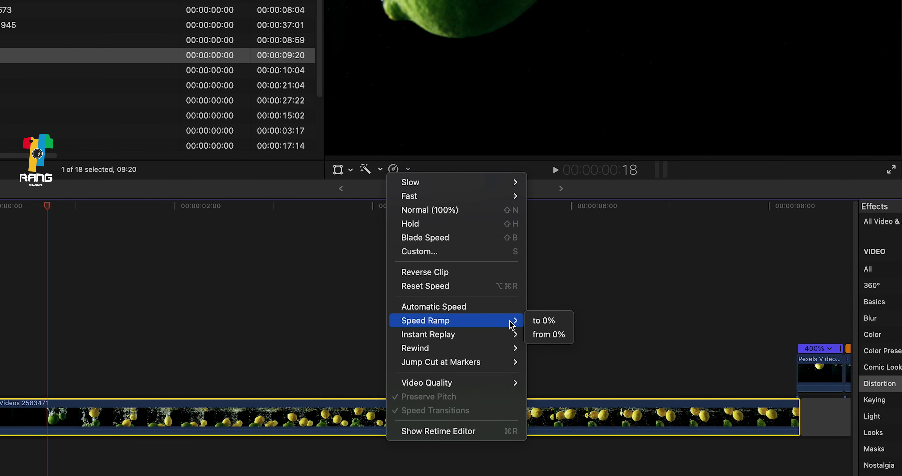
click(534, 321)
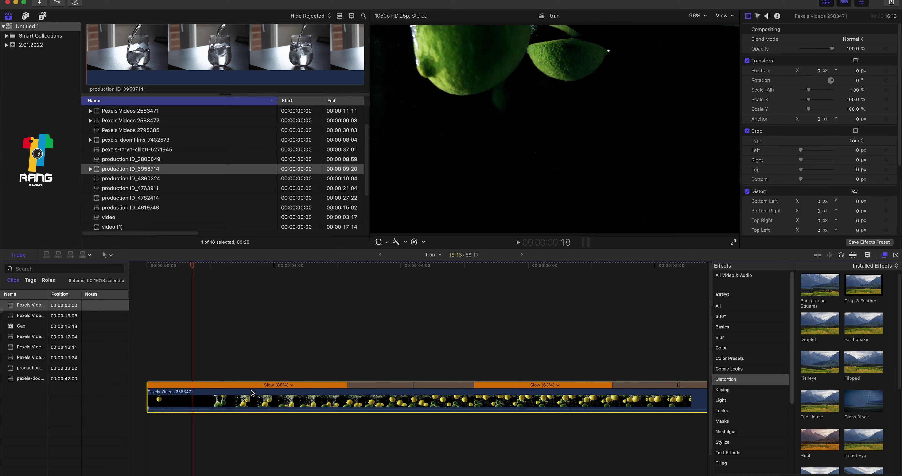
key(space)
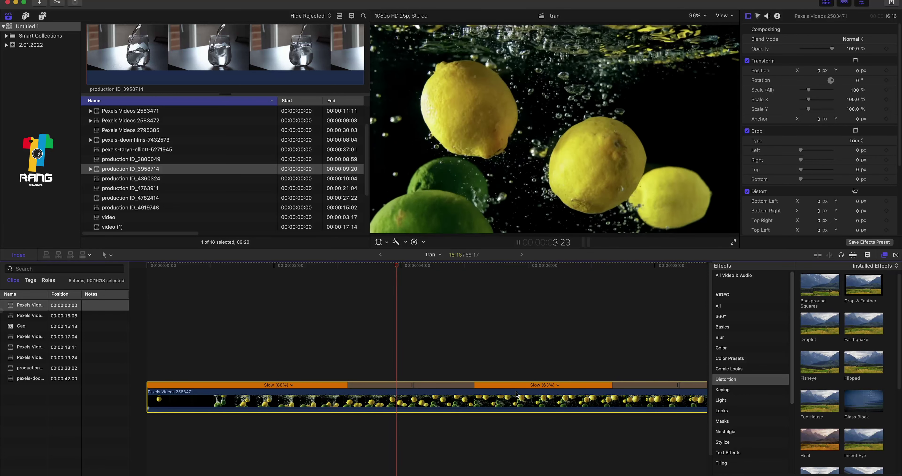
key(space)
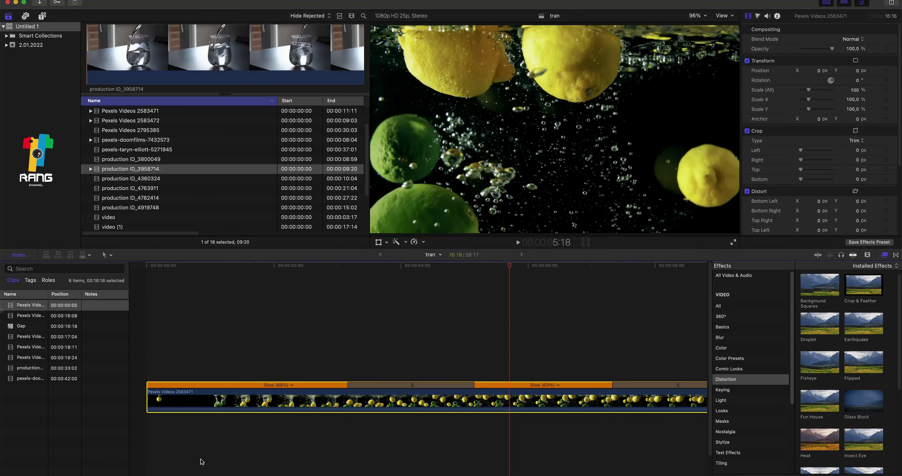
key(super+equal)
key(super+minus)
key(super+minus)
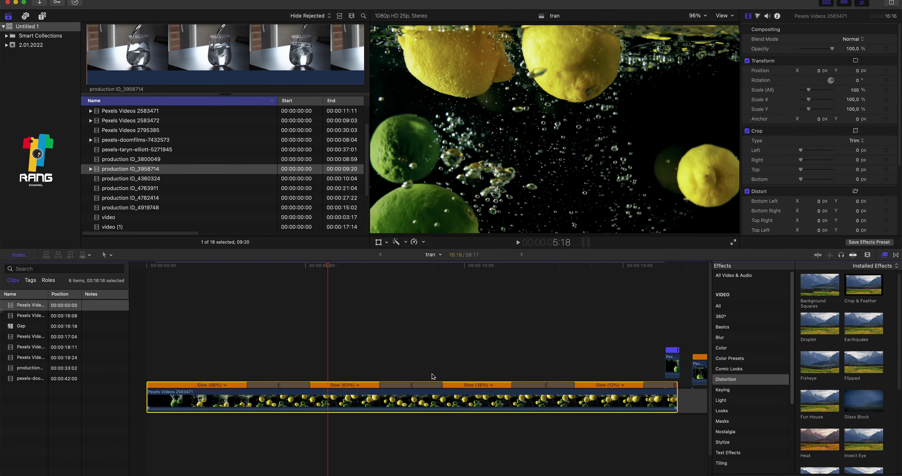
key(space)
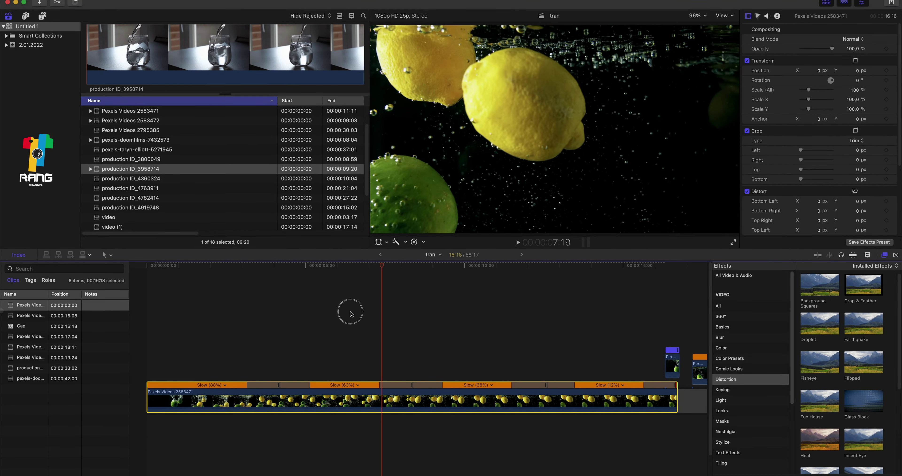
click(212, 325)
Step: Drag the first section's retime handle to speed it up to about 176%
key(super+equal)
key(super+equal)
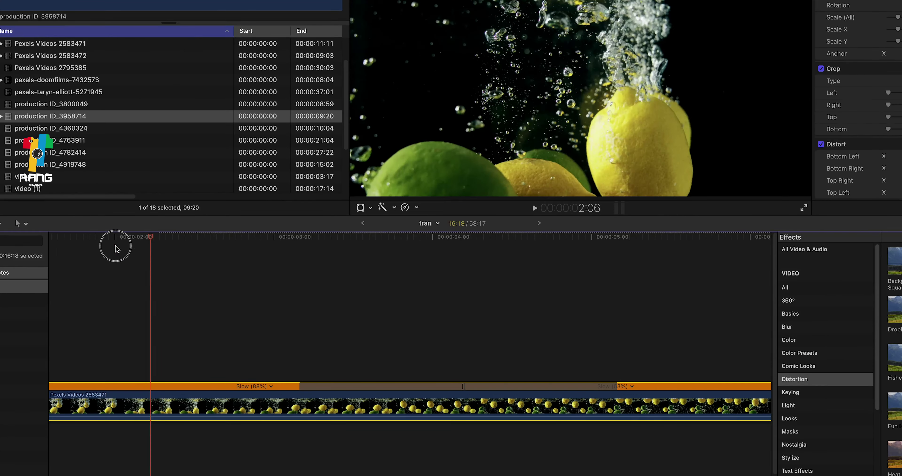
key(Home)
drag(458, 314, 542, 325)
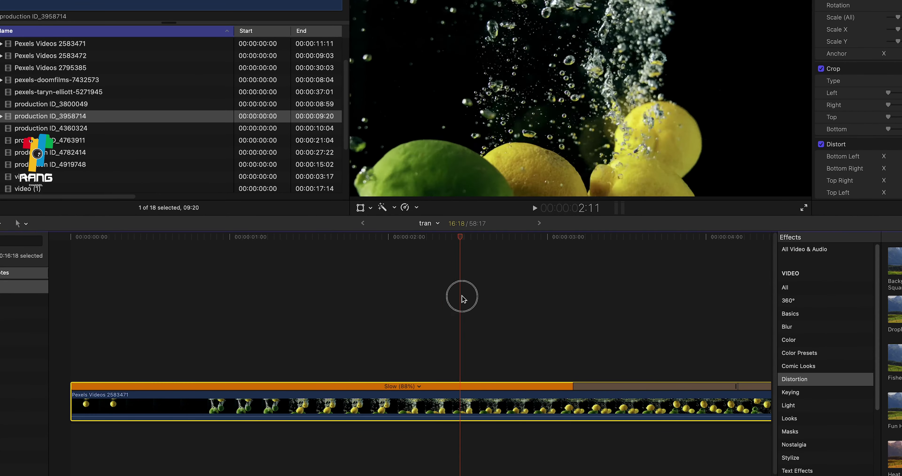
key(super+minus)
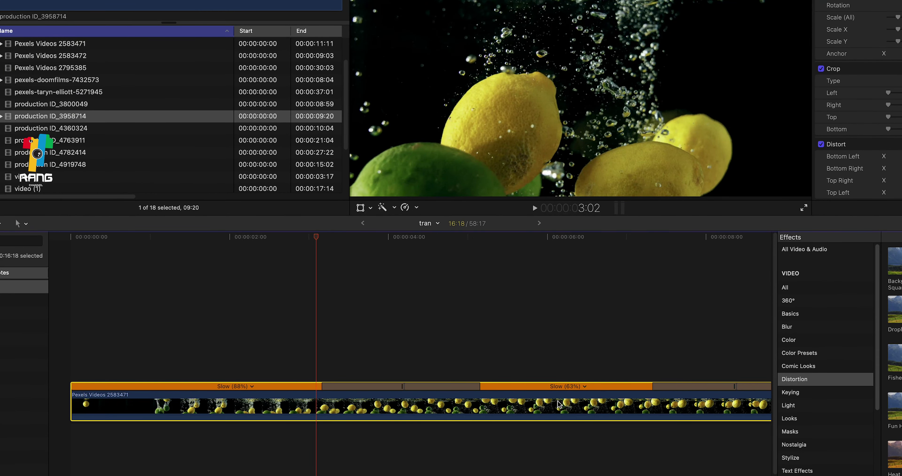
mouse_move(402, 387)
mouse_down()
mouse_move(284, 393)
mouse_move(355, 393)
mouse_up()
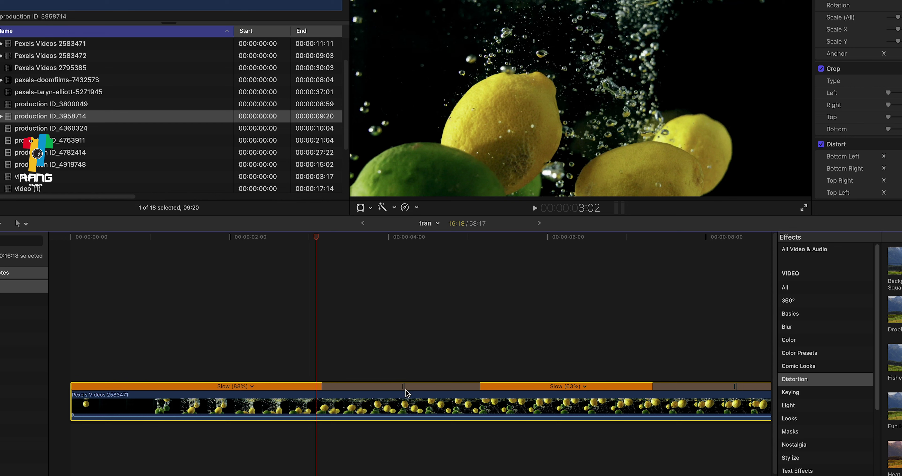
drag(402, 388, 276, 392)
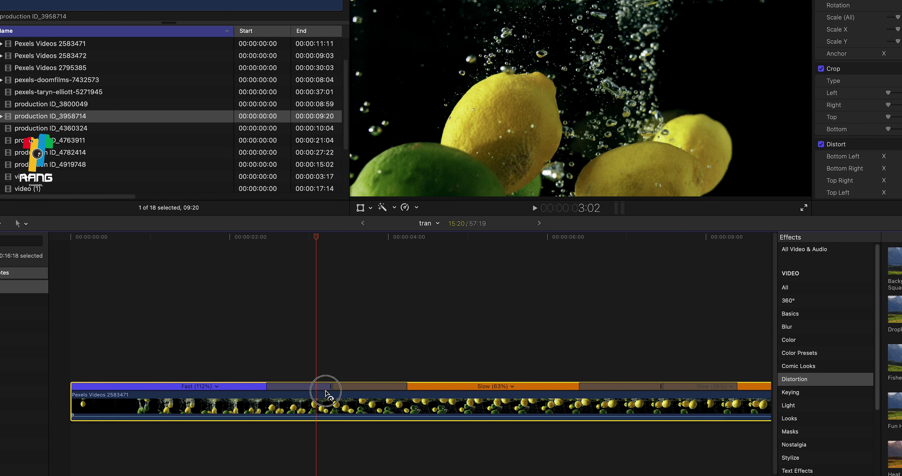
drag(276, 393, 231, 392)
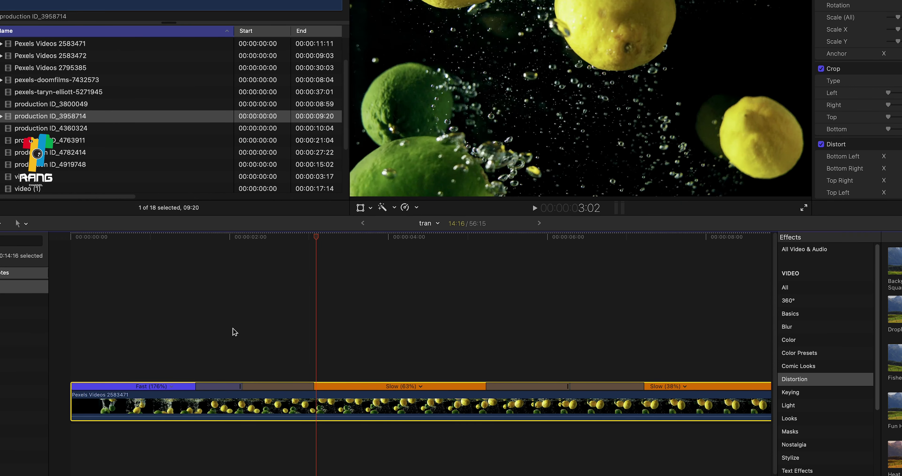
Step: Push the first section to Fast (321%) and play the retimed clip back
drag(72, 237, 143, 236)
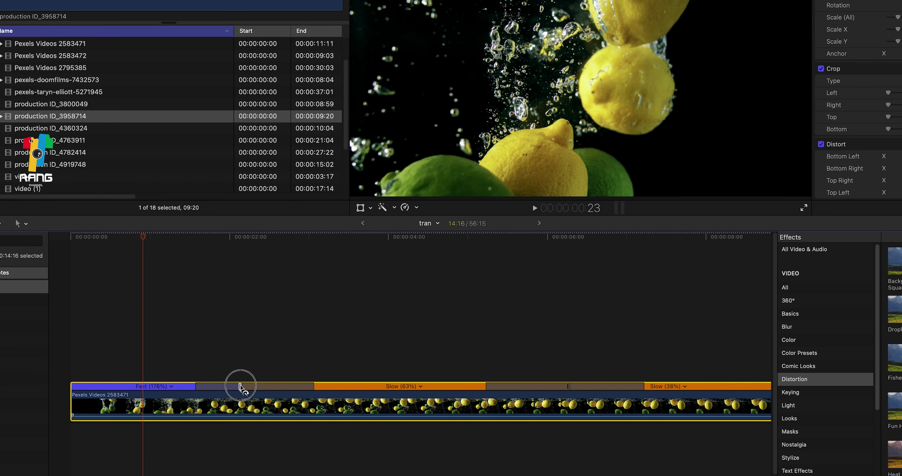
drag(240, 386, 167, 387)
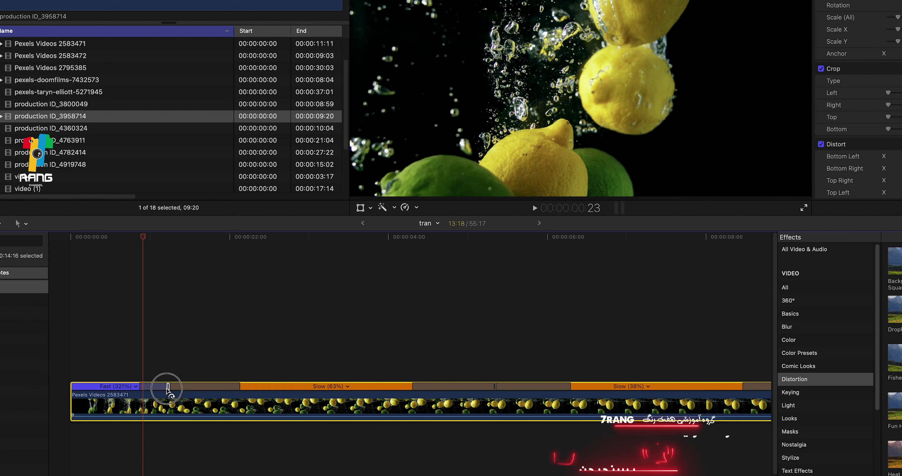
drag(136, 237, 70, 237)
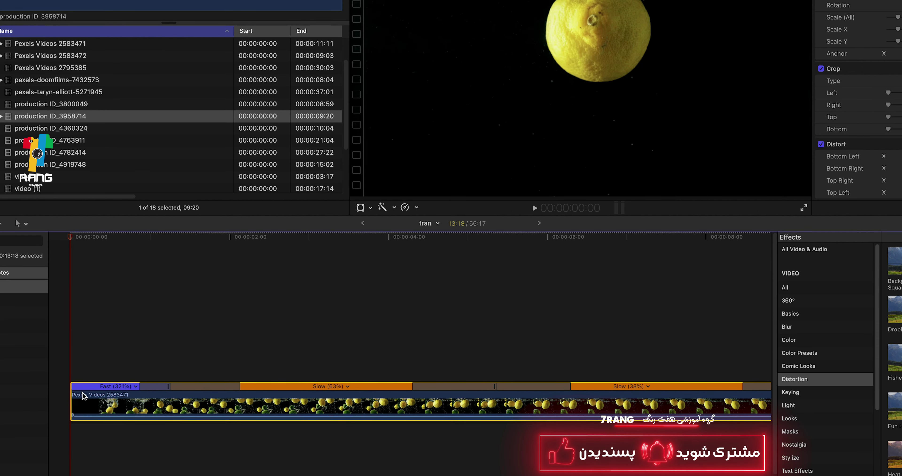
key(super+equal)
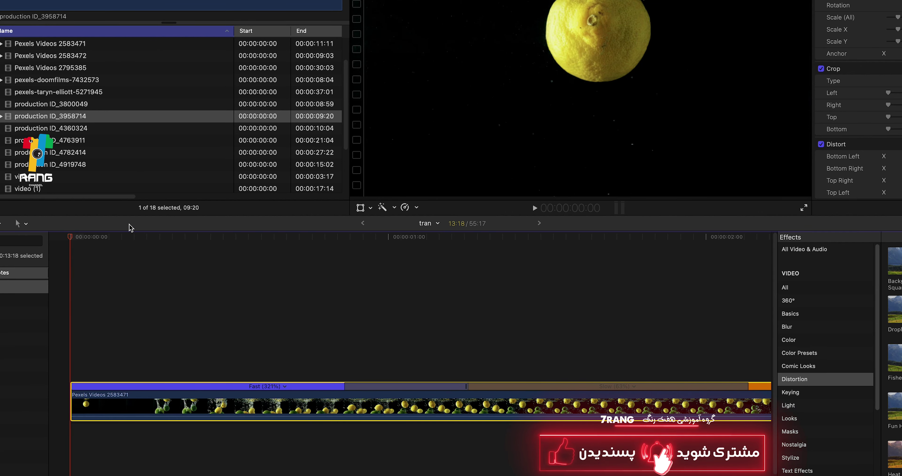
key(XF86MonBrightnessDown)
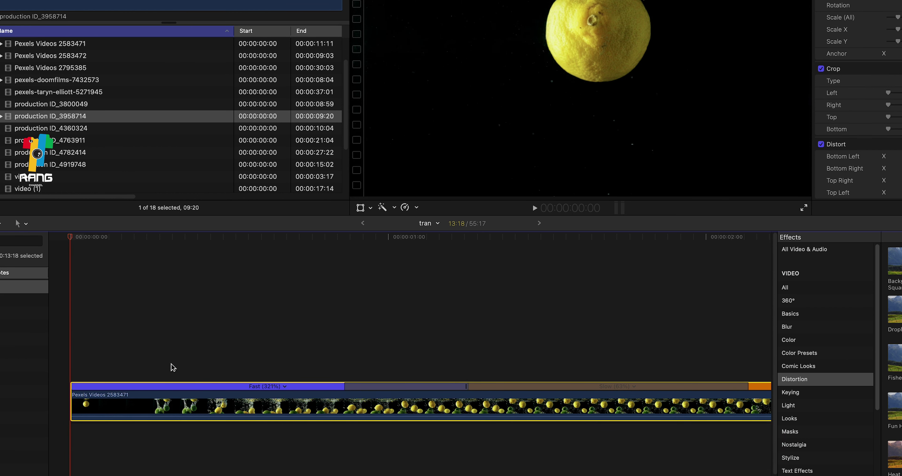
key(super+minus)
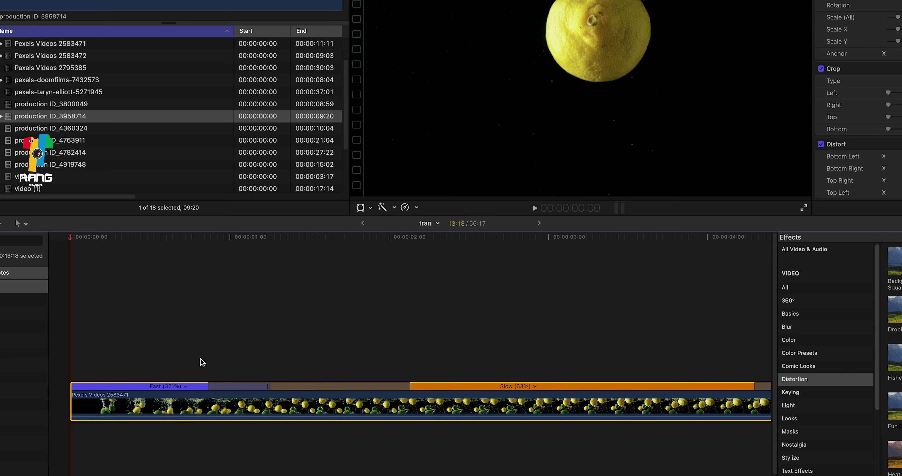
key(space)
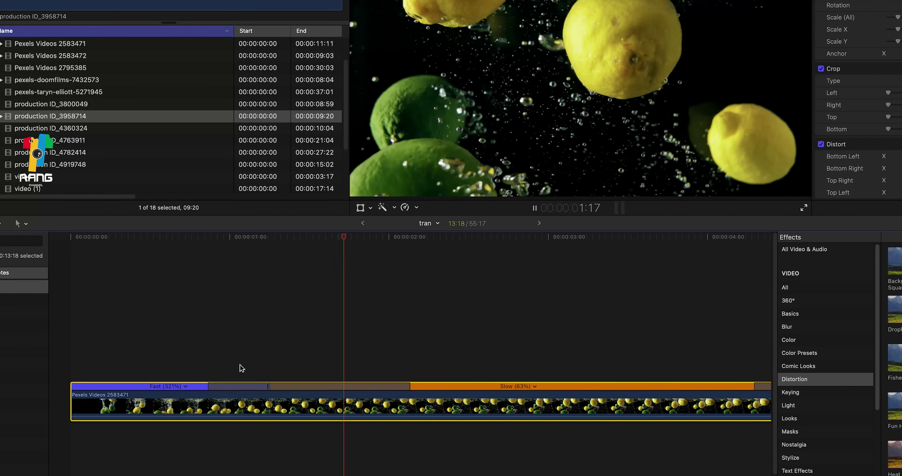
key(space)
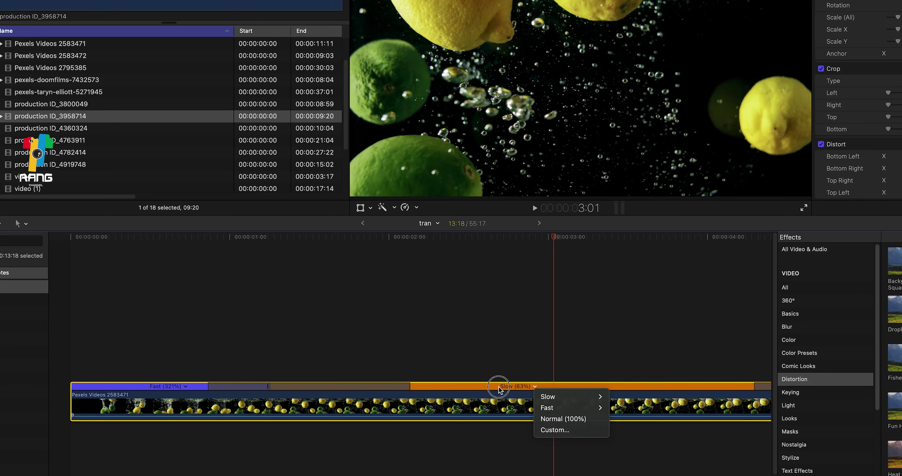
click(532, 392)
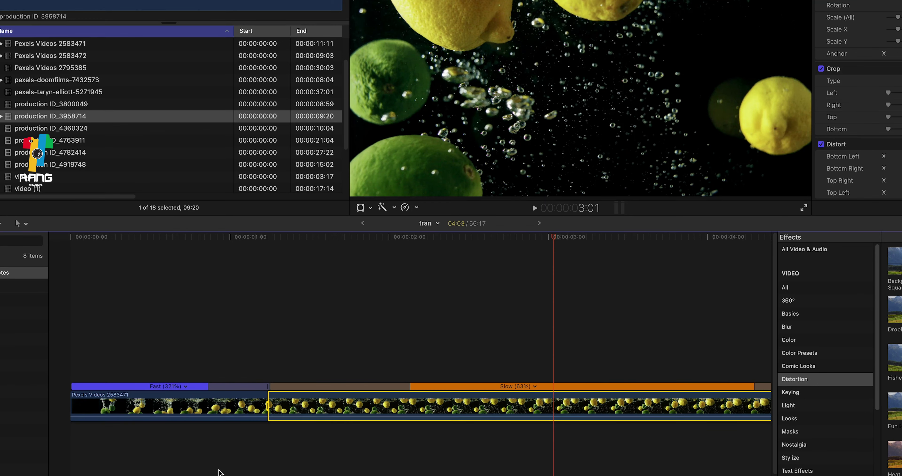
key(super+minus)
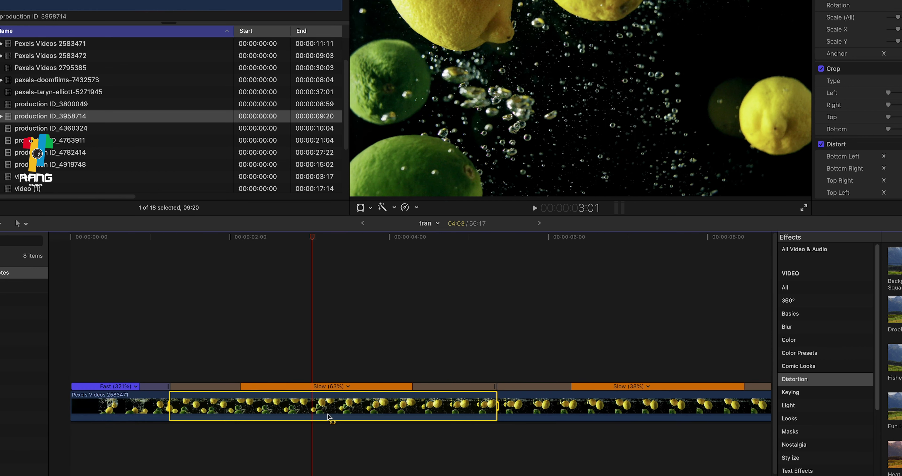
drag(494, 387, 437, 387)
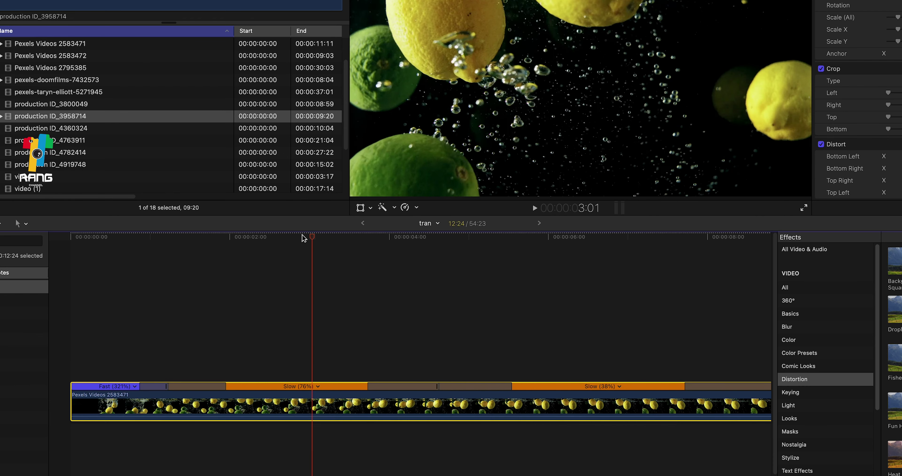
key(space)
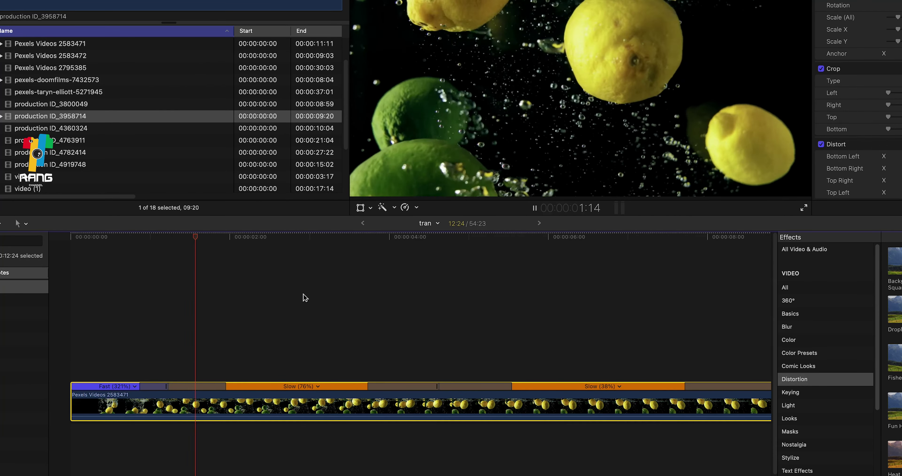
key(space)
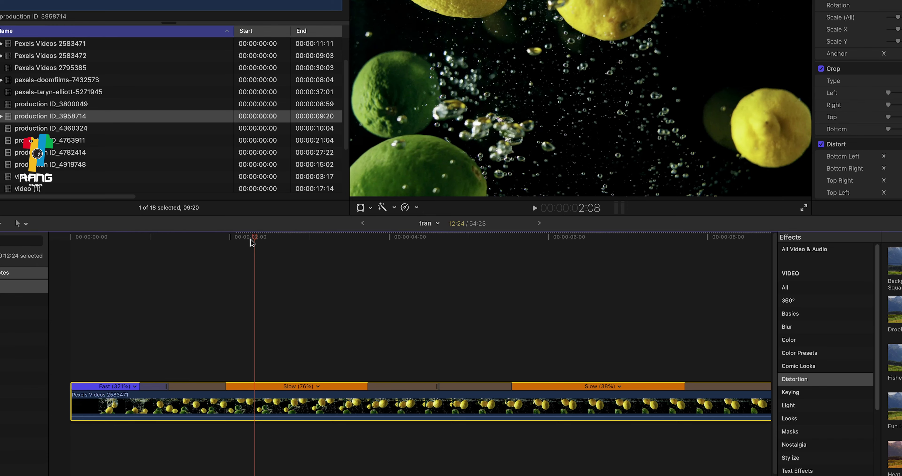
drag(250, 238, 71, 237)
key(space)
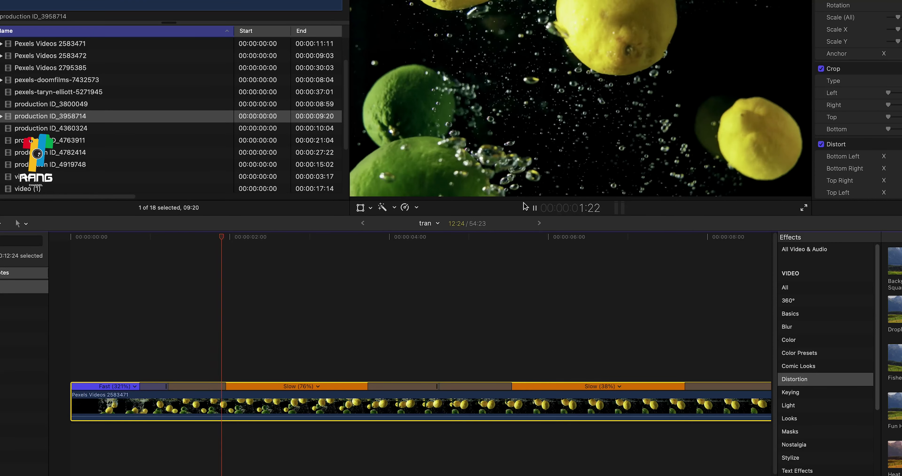
key(space)
key(Home)
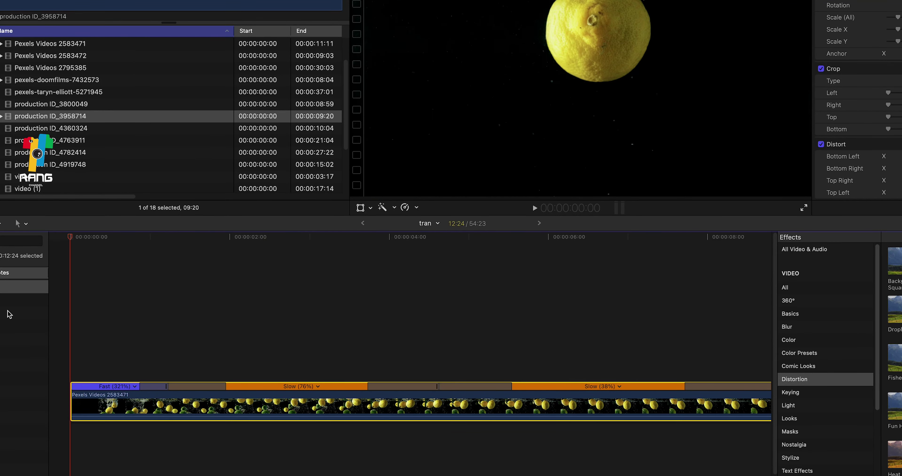
key(space)
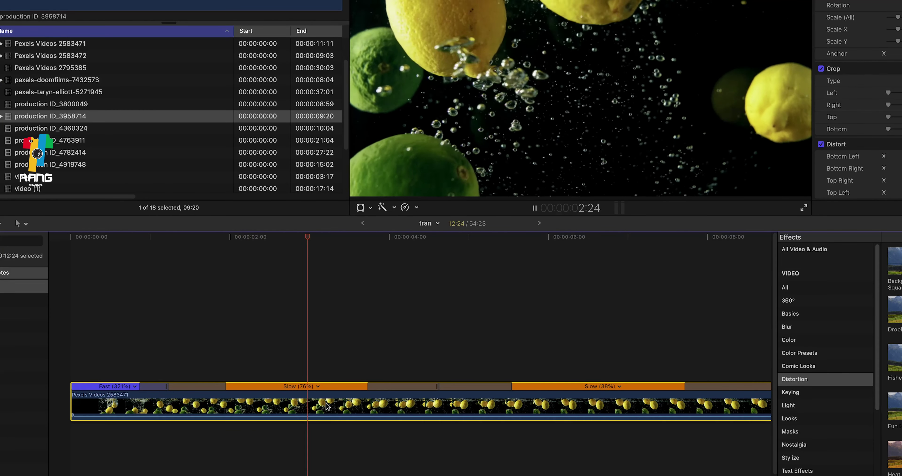
key(space)
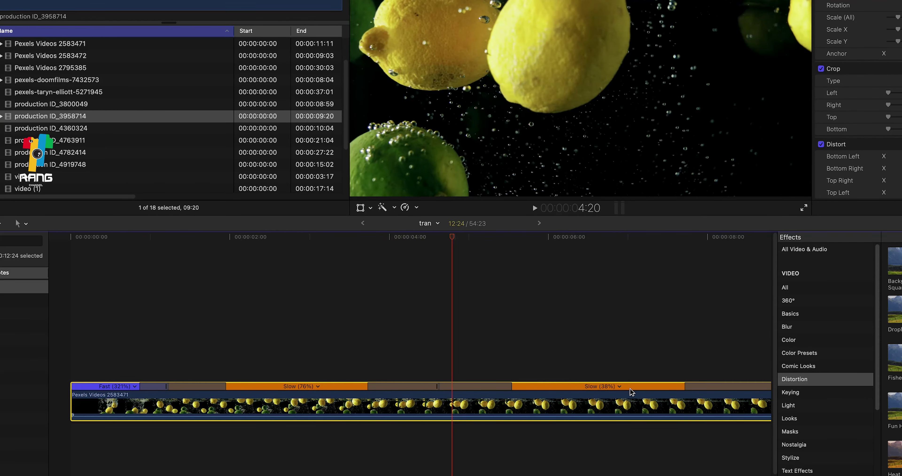
key(space)
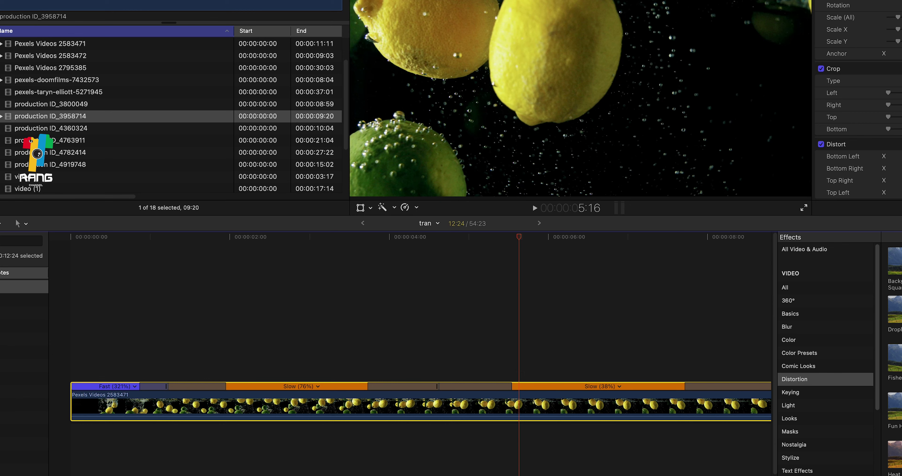
scroll(489, 371, right, 5)
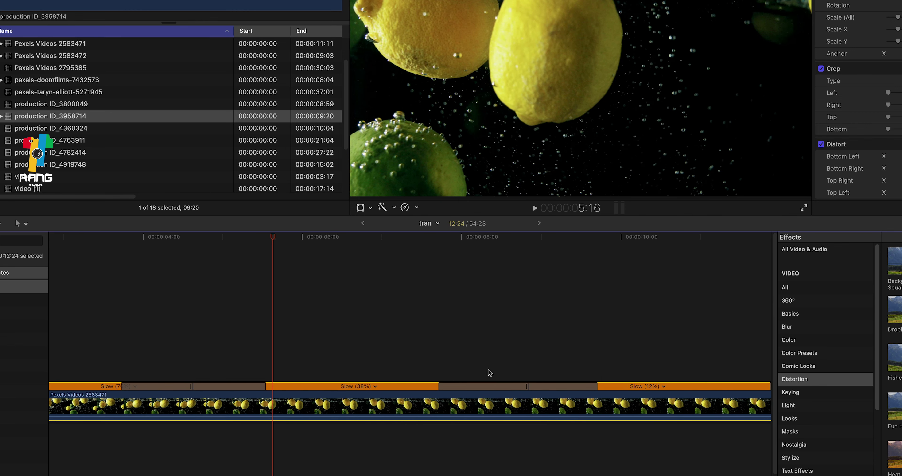
Step: Drag the Slow (38%) ramp handle so that section becomes Fast (106%), then play from the start
drag(526, 389, 312, 399)
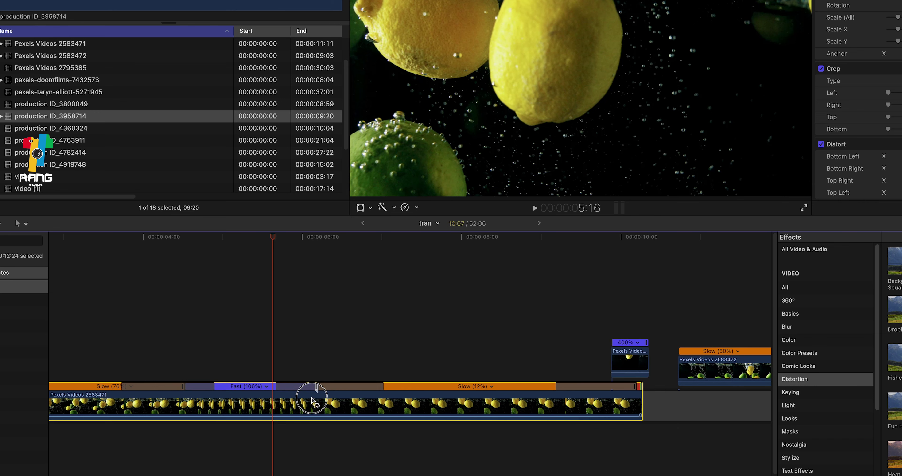
key(Home)
key(space)
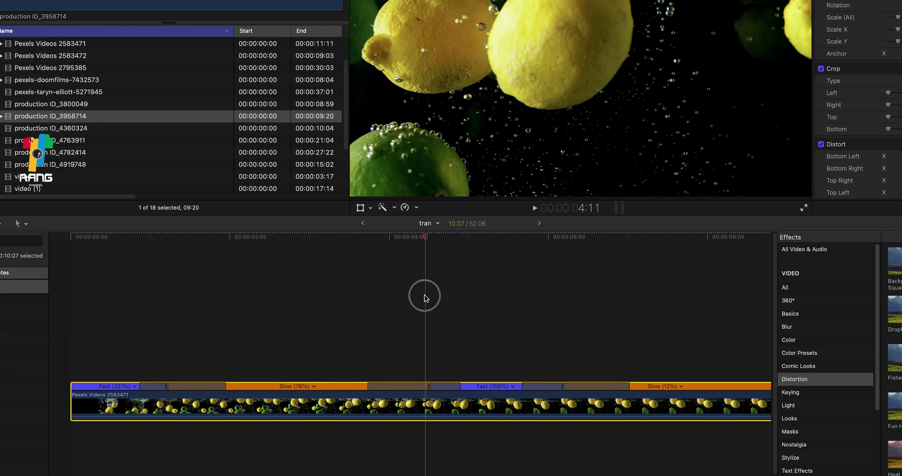
Step: Set the final Slow (12%) section to 200% speed and replay the edit
click(681, 386)
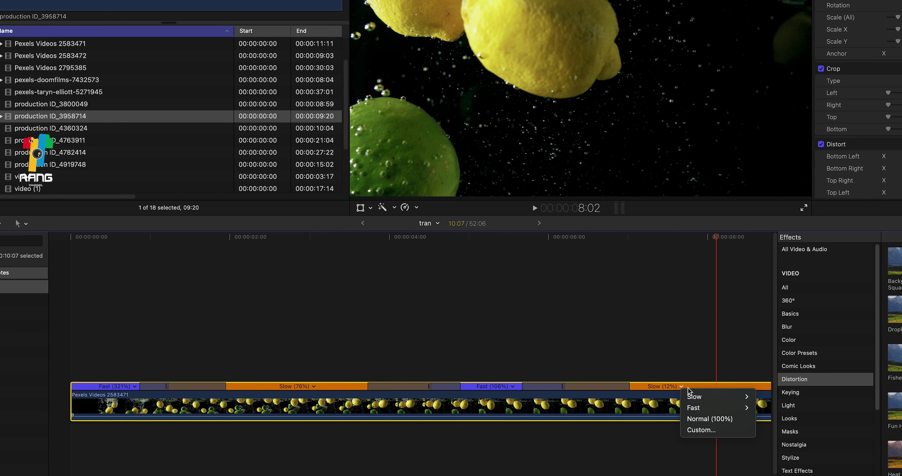
click(765, 407)
key(Home)
key(space)
key(Home)
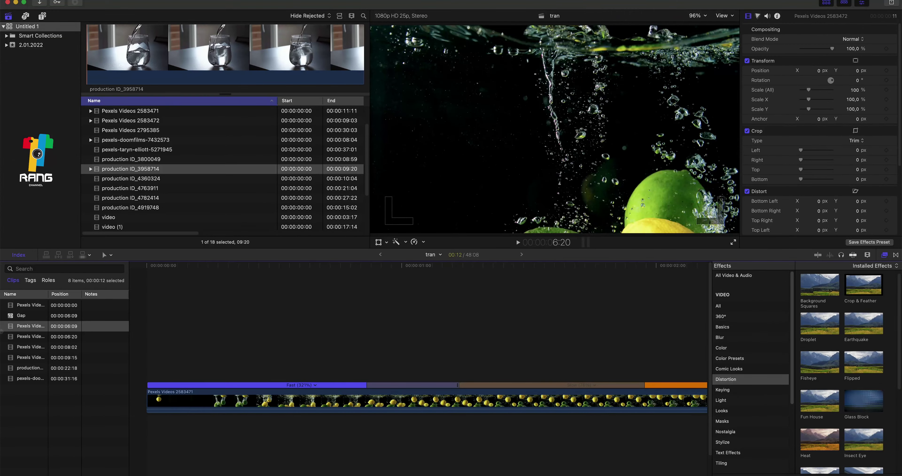
Step: Play the edit from the start and scrub through the lemon section to review it
key(Home)
key(space)
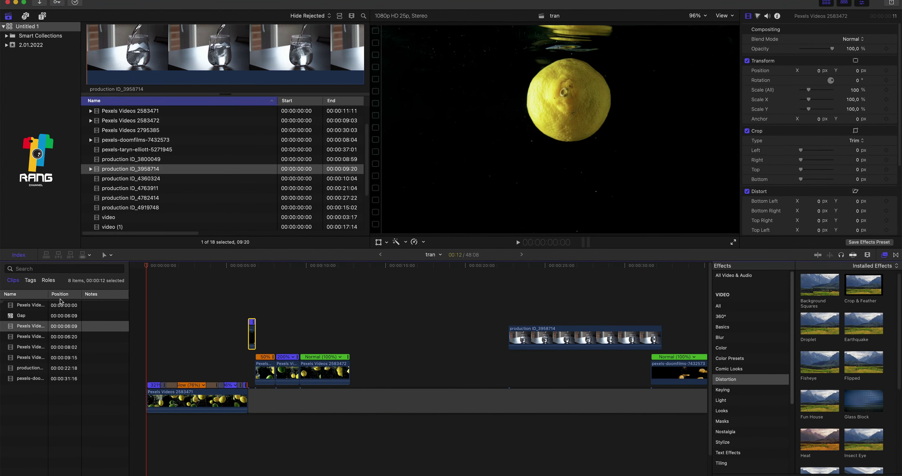
key(space)
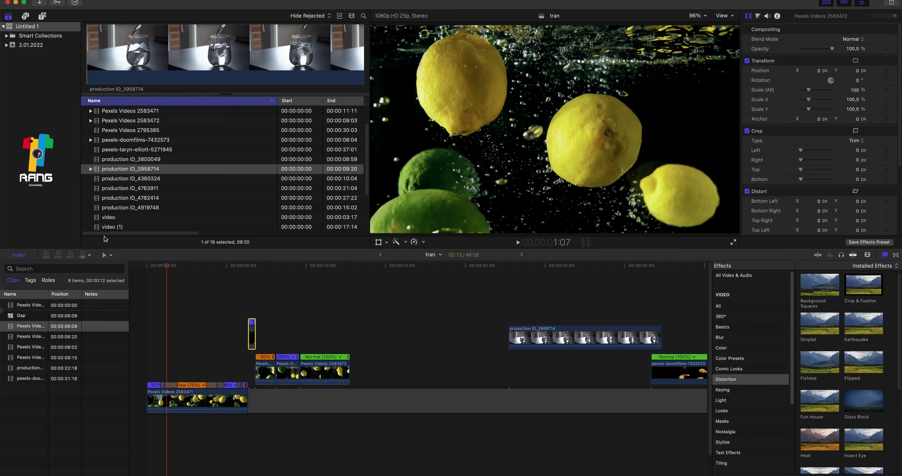
click(135, 270)
key(space)
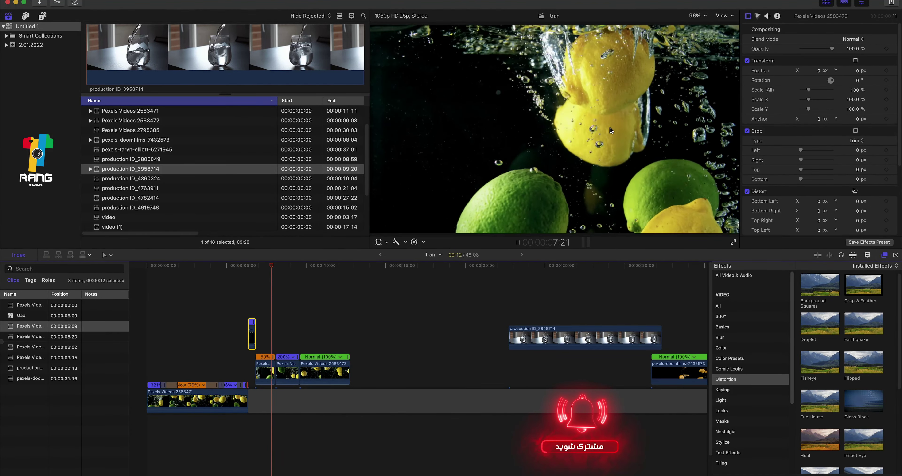
key(space)
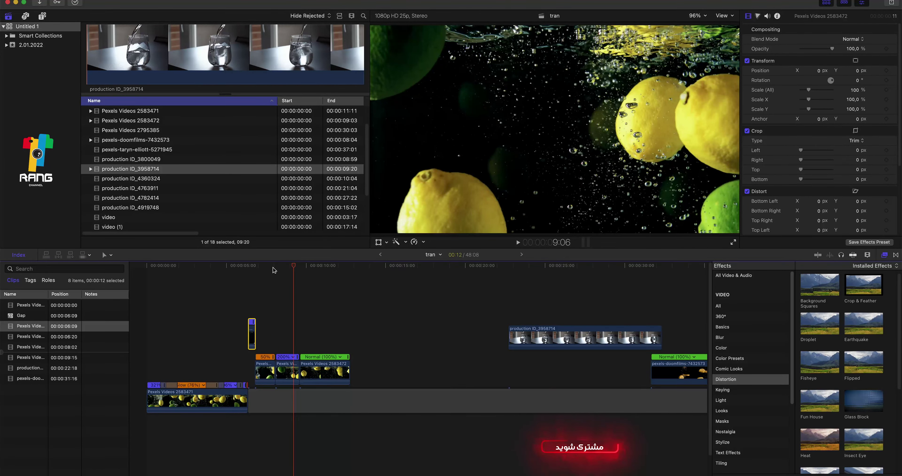
drag(284, 268, 310, 268)
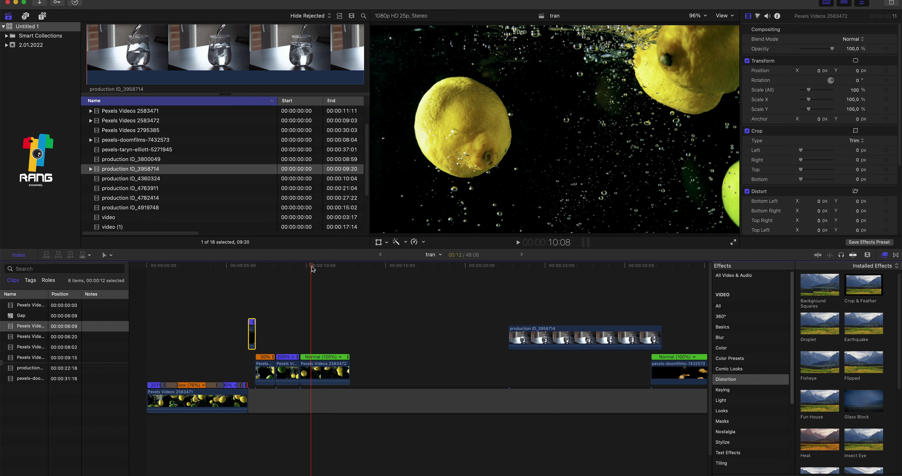
Step: Place production ID_3958714 in the main storyline right after the lemon clips, around 13 seconds, and preview it
drag(313, 268, 360, 268)
drag(571, 324, 377, 311)
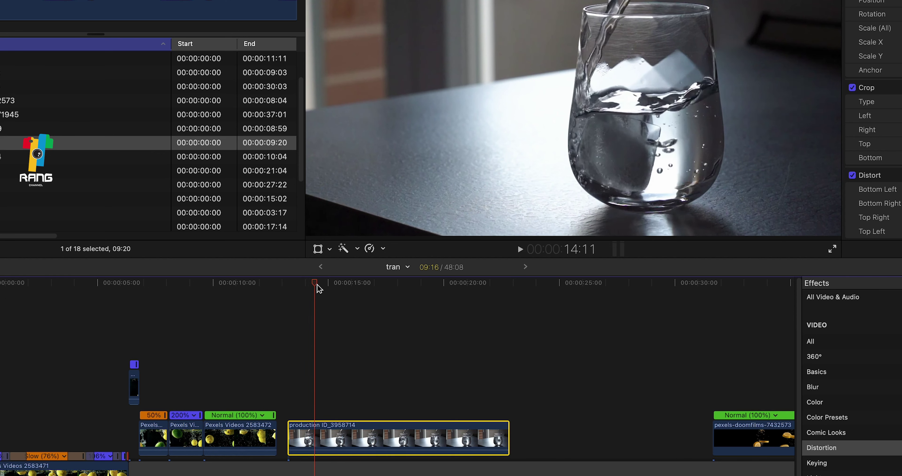
click(291, 298)
key(space)
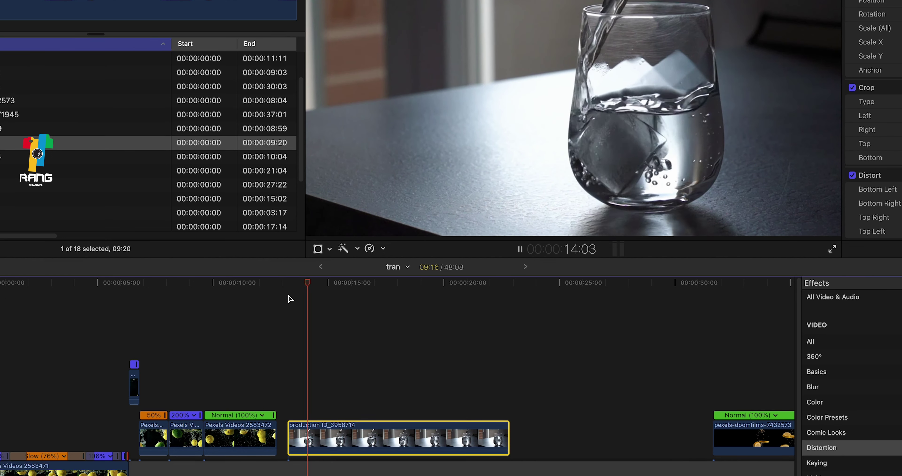
key(space)
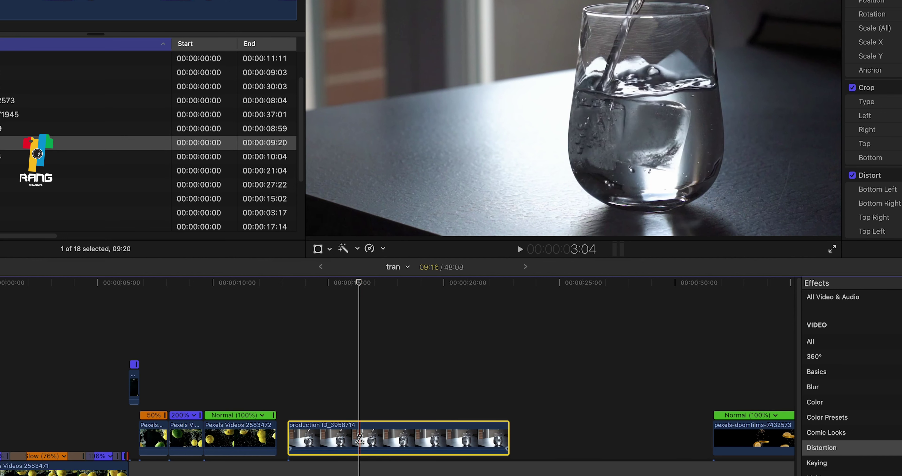
Step: Split the water-glass clip at the playhead into two parts
click(366, 437)
click(319, 307)
drag(320, 308, 308, 308)
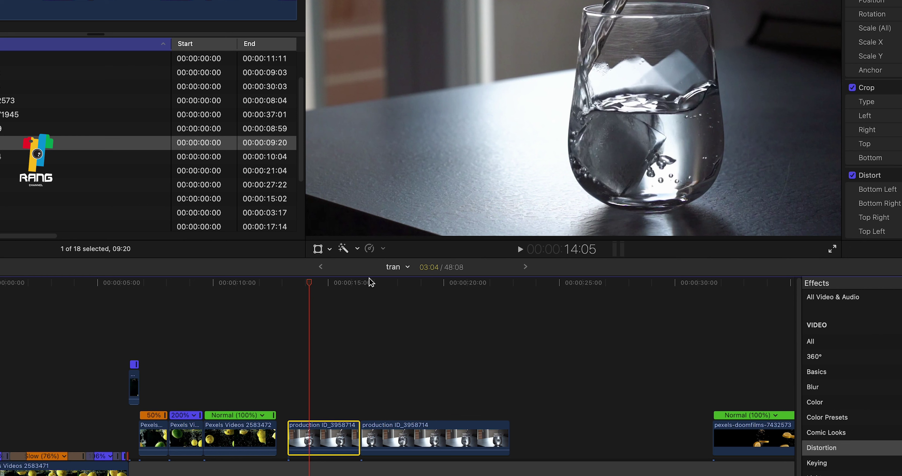
Step: Set the first water-glass piece to Fast (400%), via 2x first, and play it to check
click(383, 248)
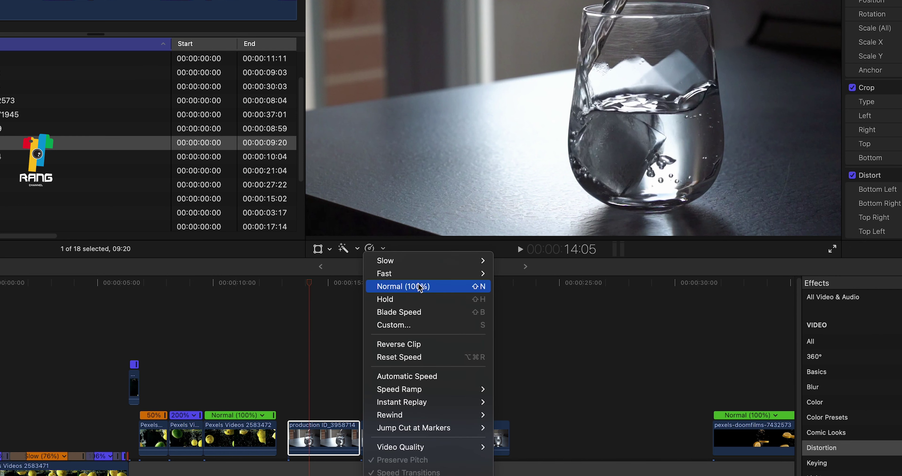
mouse_move(455, 274)
click(503, 274)
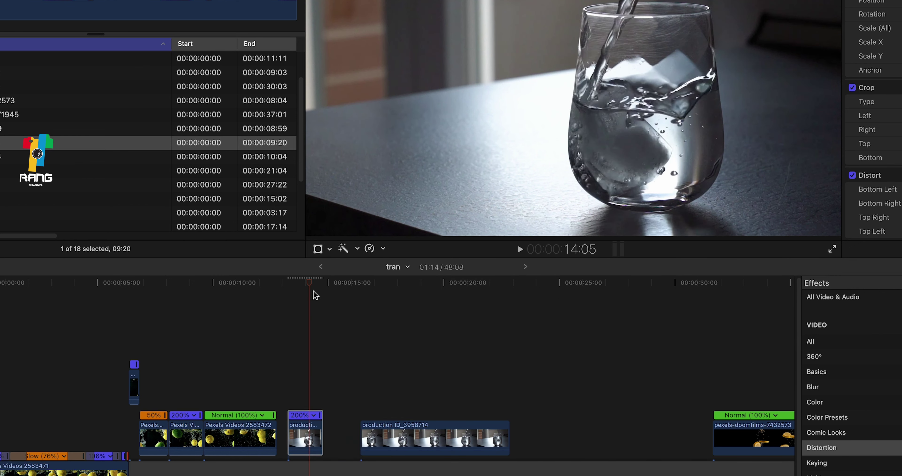
mouse_move(298, 292)
mouse_down()
mouse_move(289, 294)
mouse_move(303, 293)
mouse_up()
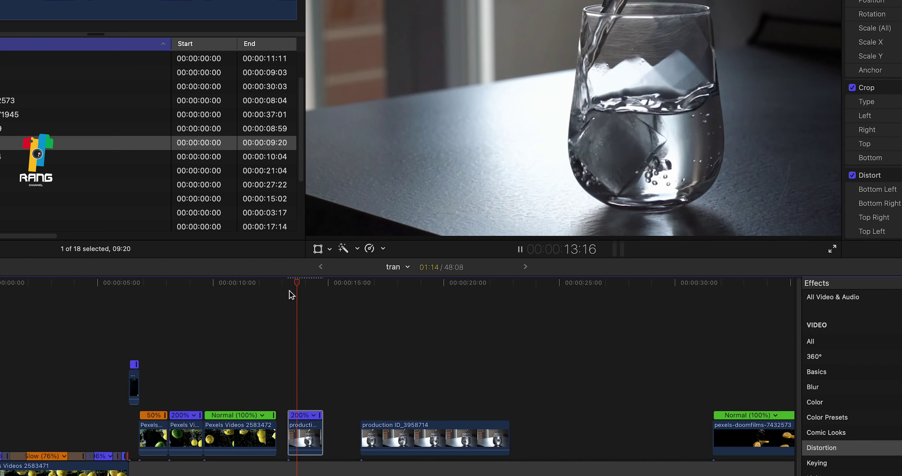
click(383, 248)
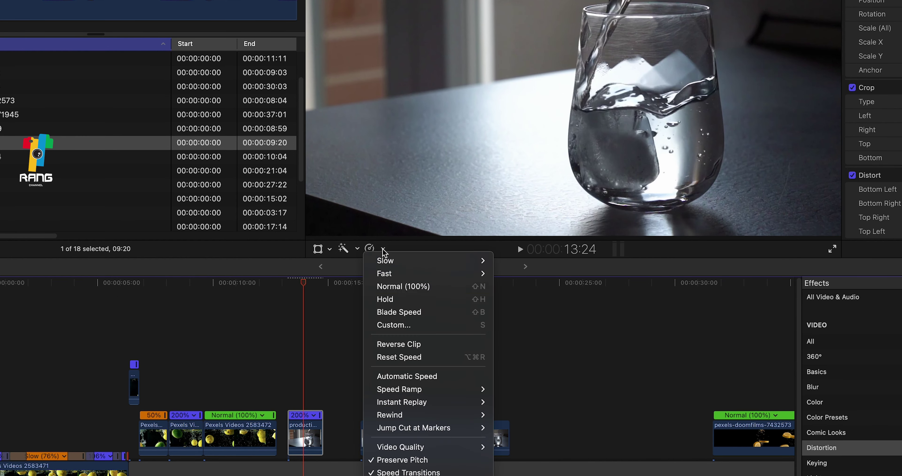
click(501, 286)
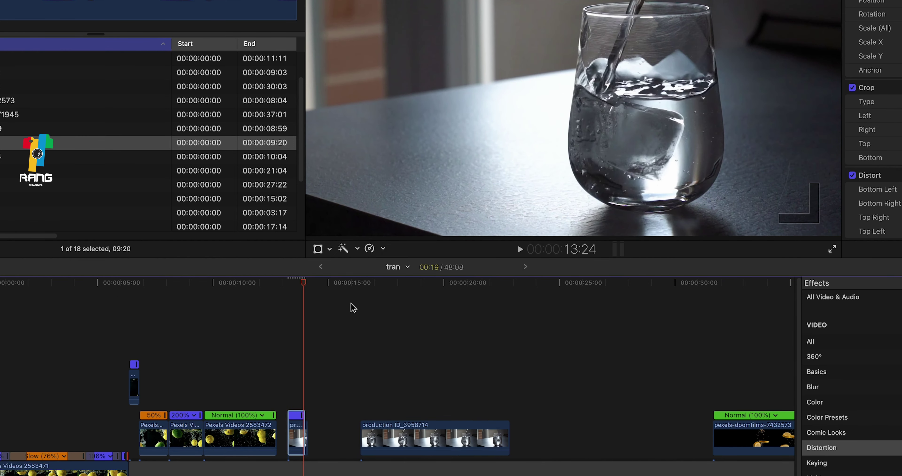
click(287, 289)
key(space)
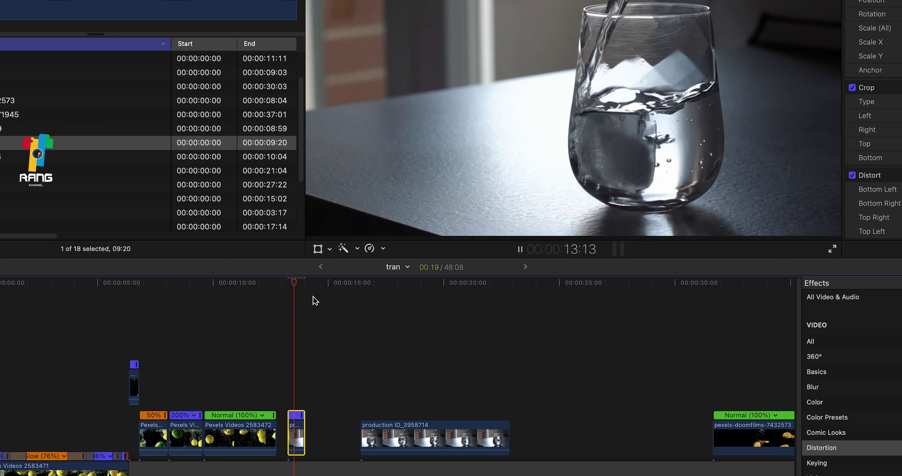
Step: Move the remaining water-glass piece left to close the gap after the fast part
drag(399, 430, 345, 430)
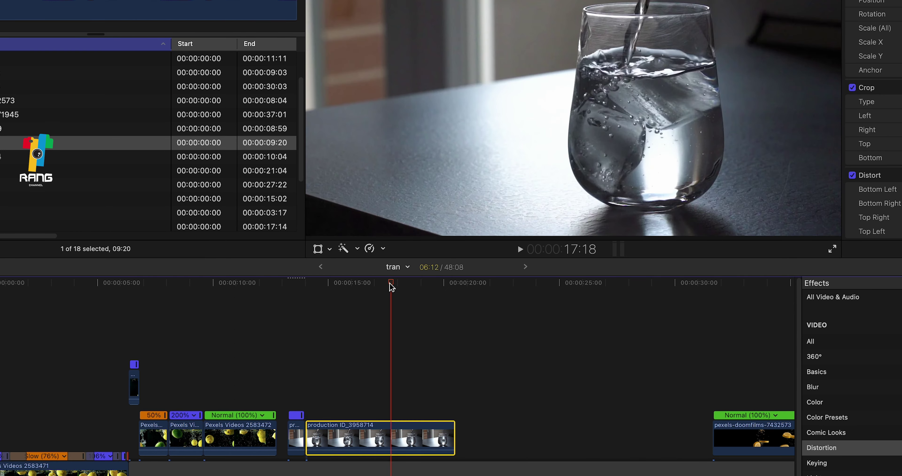
drag(391, 287, 296, 317)
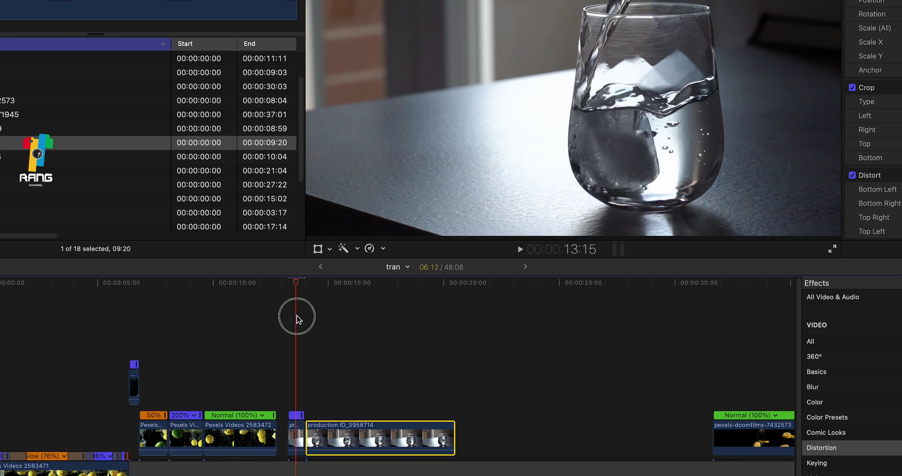
key(super+equal)
key(super+equal)
key(space)
key(space)
drag(398, 424, 395, 424)
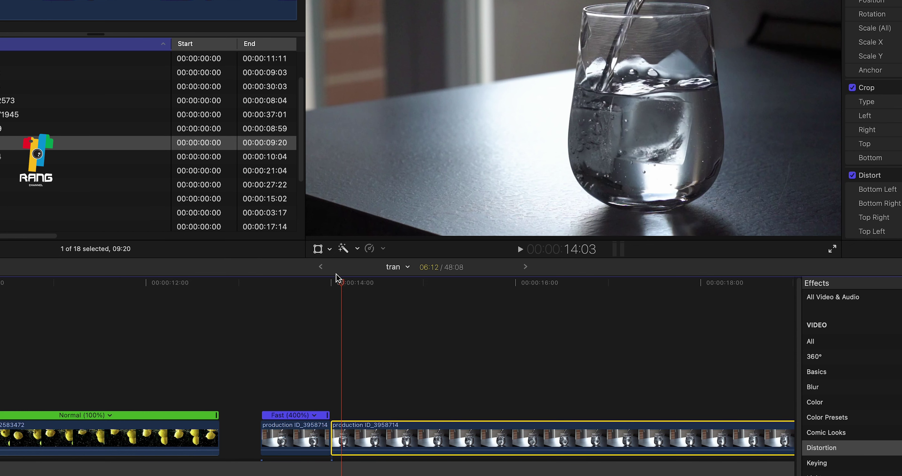
Step: Review the fast-to-normal transition and split the normal-speed water-glass clip at the playhead
click(302, 294)
key(space)
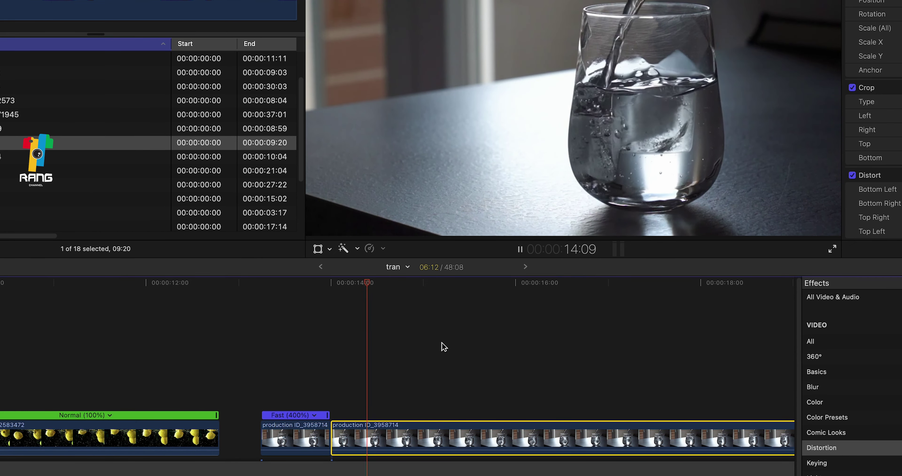
click(272, 332)
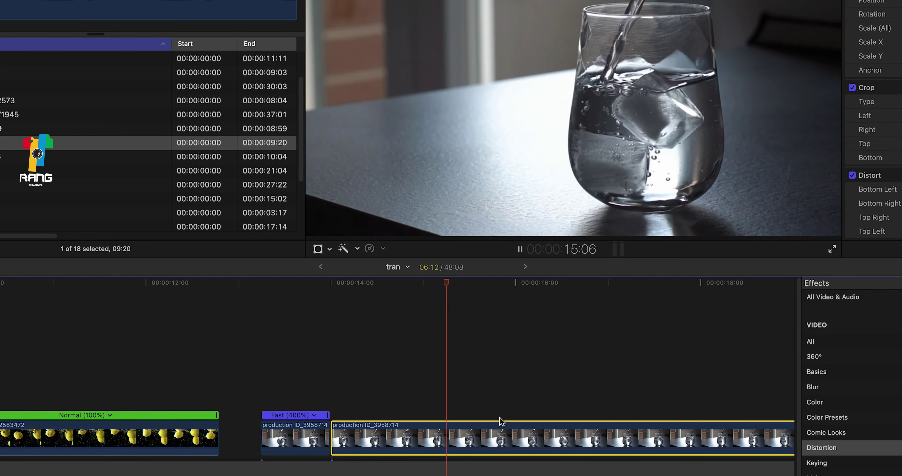
key(space)
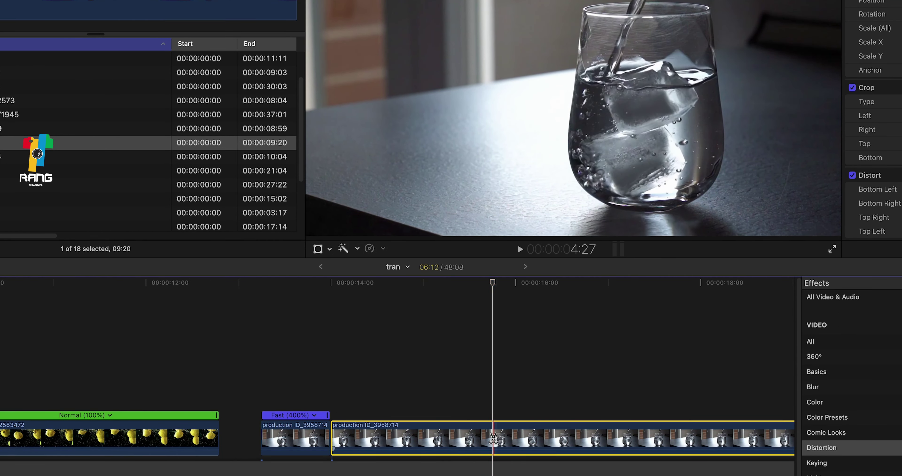
click(493, 438)
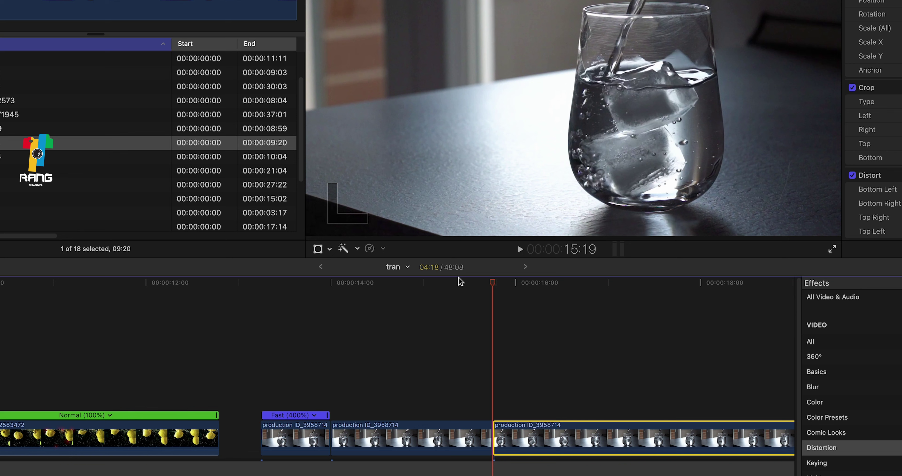
Step: Make the last water-glass section play in reverse
click(585, 445)
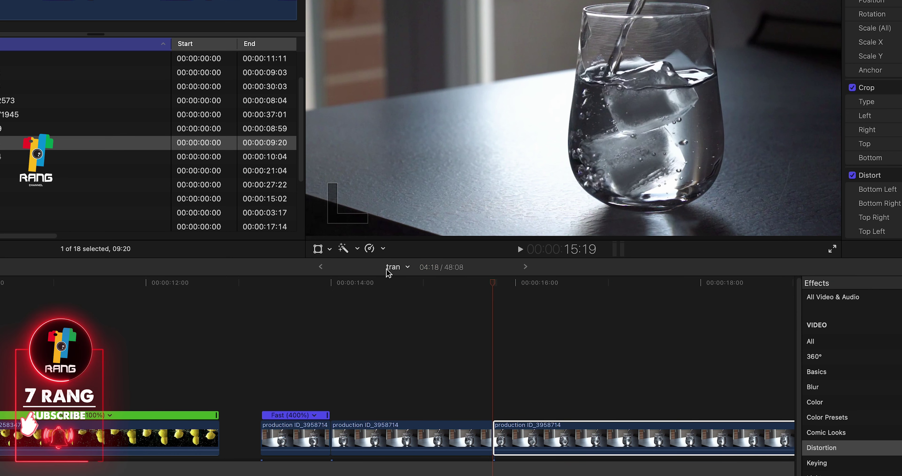
click(383, 249)
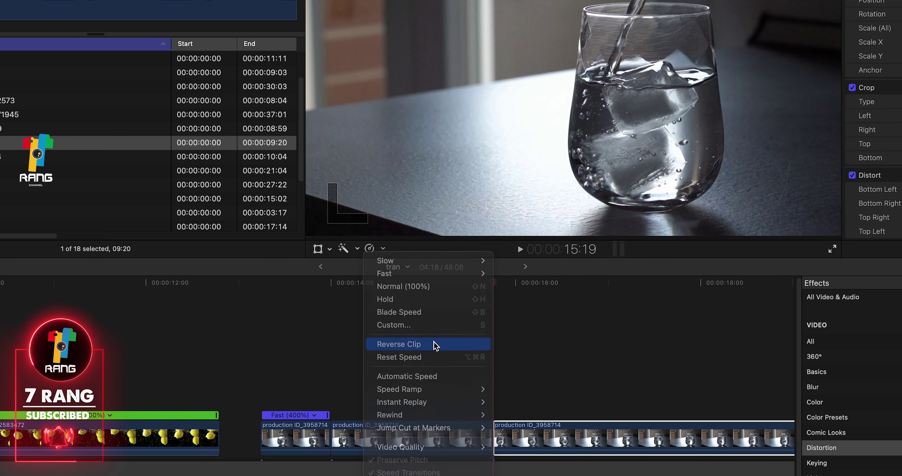
click(421, 344)
Step: Set the middle water-glass section to Normal (100%) speed and return the playhead to 13:07
click(433, 298)
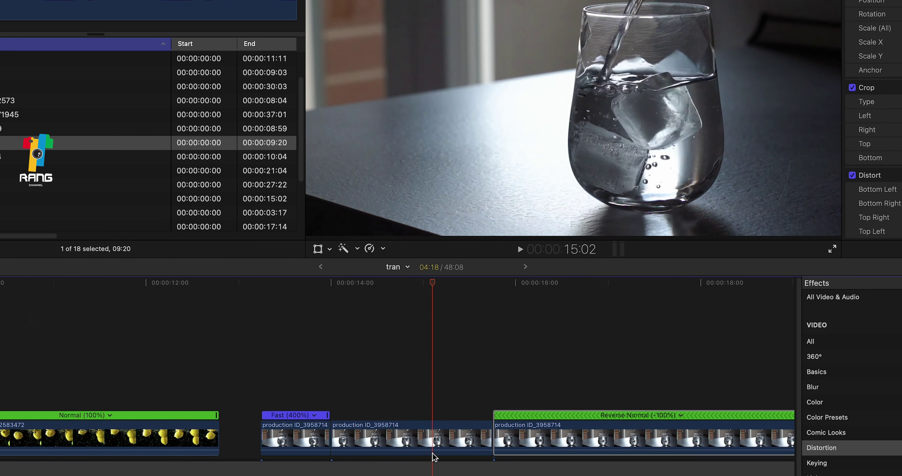
key(ctrl+alt+r)
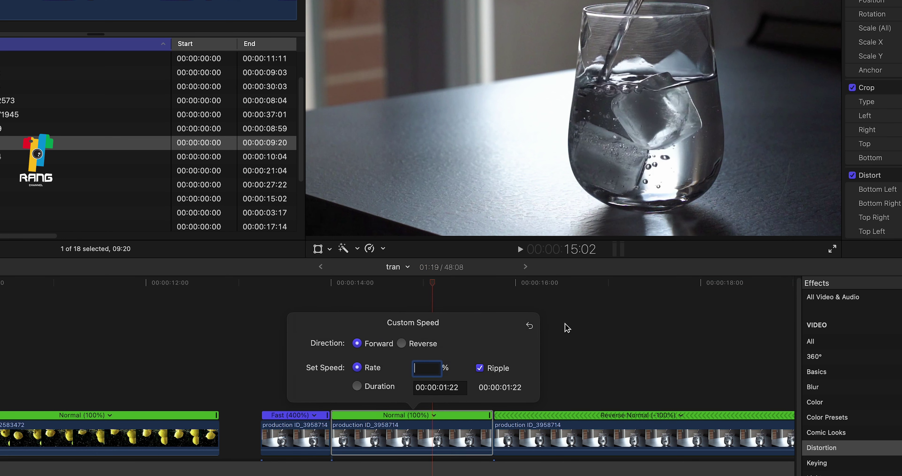
click(552, 332)
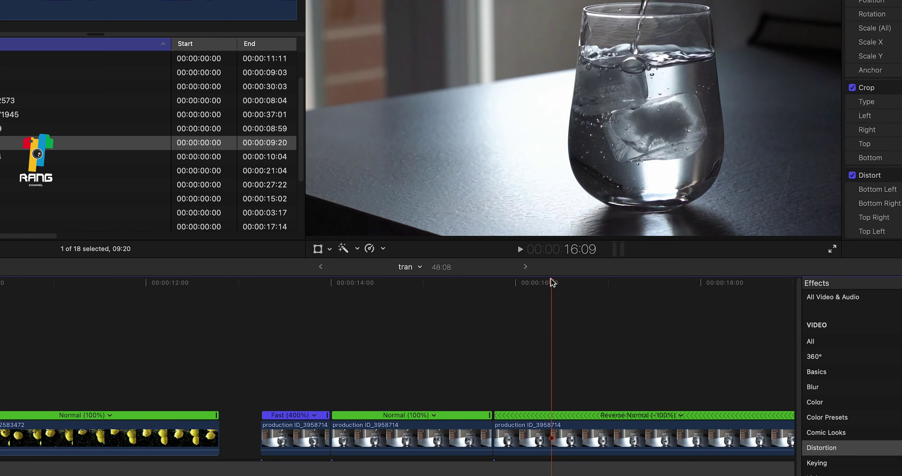
click(264, 355)
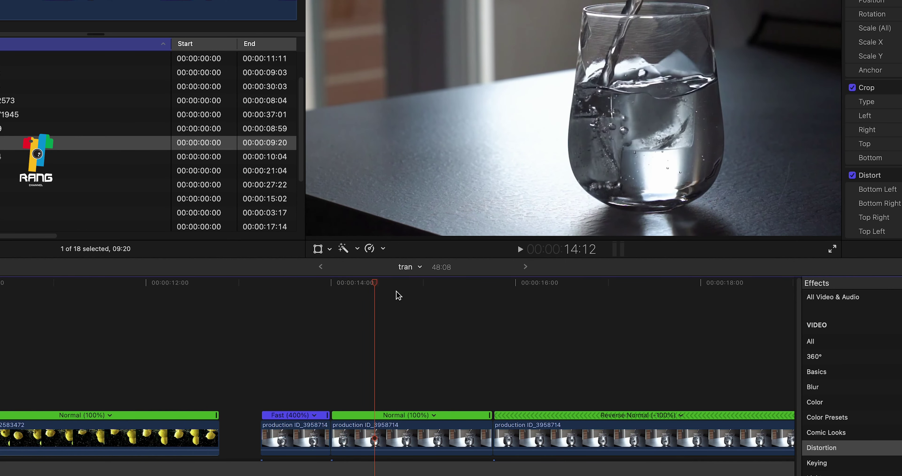
Step: Play back the retimed water-glass sections from 13:07
click(356, 283)
click(264, 311)
key(space)
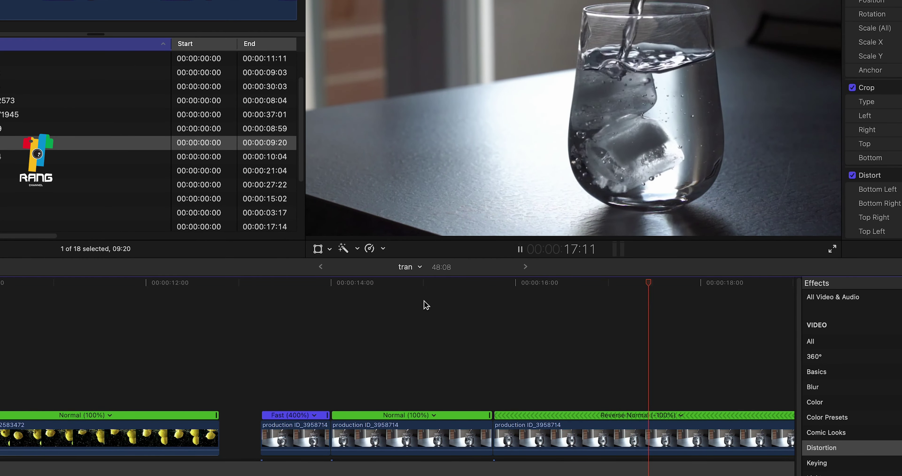
key(space)
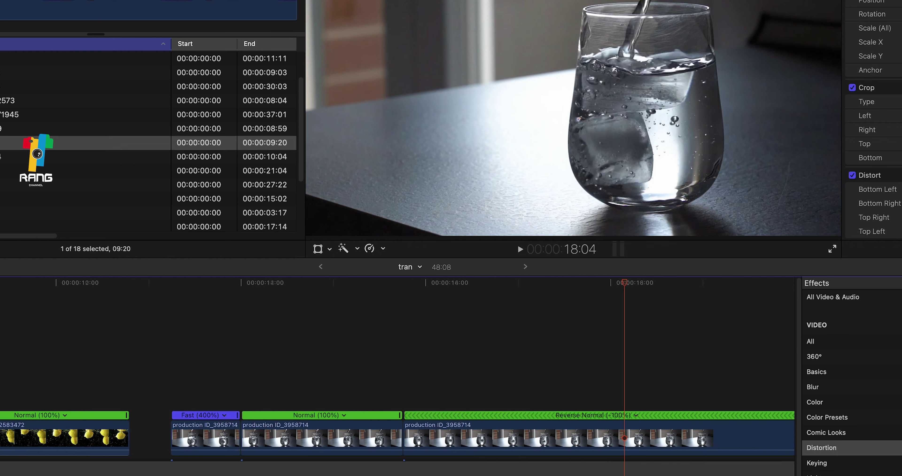
Step: Trim the reversed clip's start to the playhead, first at 19:17, then at 22:23
drag(548, 287, 676, 293)
drag(318, 435, 677, 438)
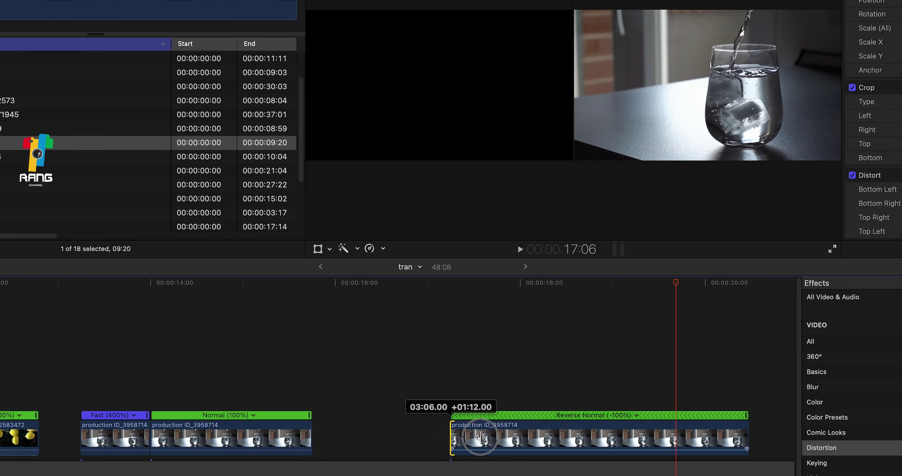
key(space)
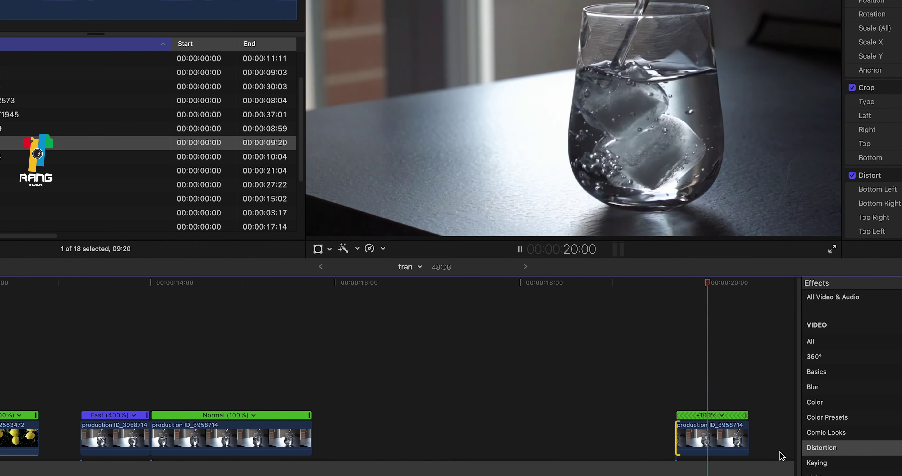
drag(746, 425, 787, 425)
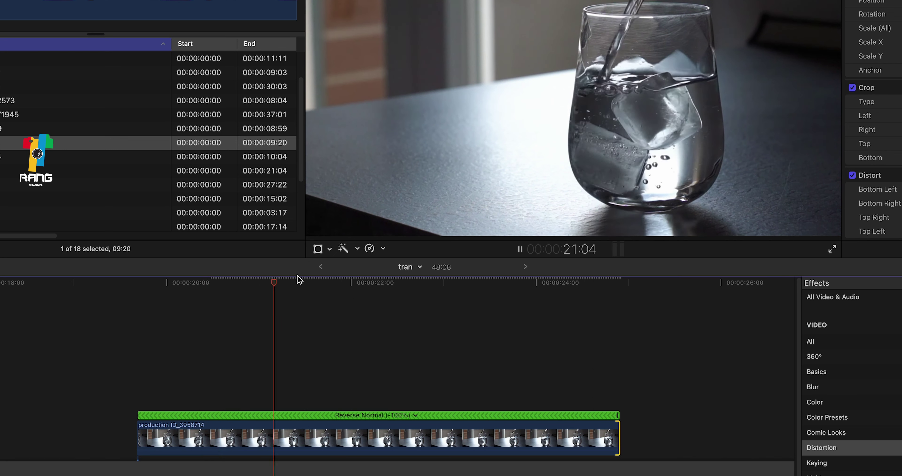
key(space)
mouse_move(329, 285)
mouse_down()
mouse_move(436, 334)
mouse_move(420, 337)
mouse_up()
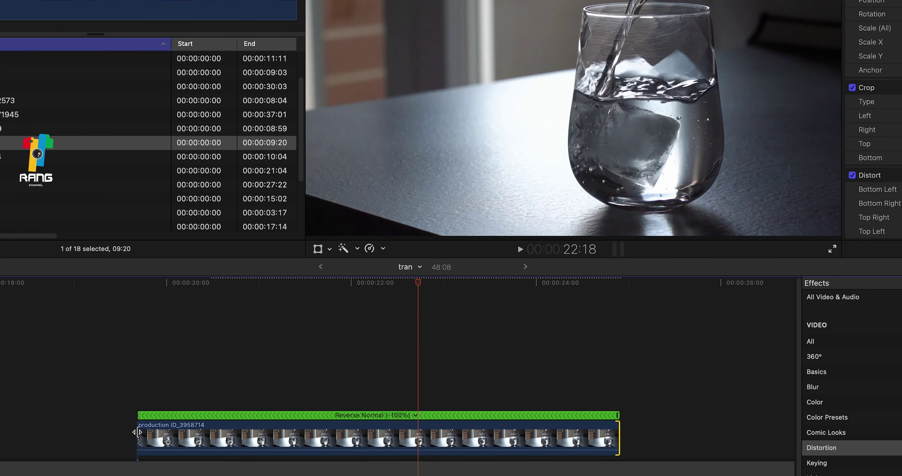
drag(141, 429, 418, 430)
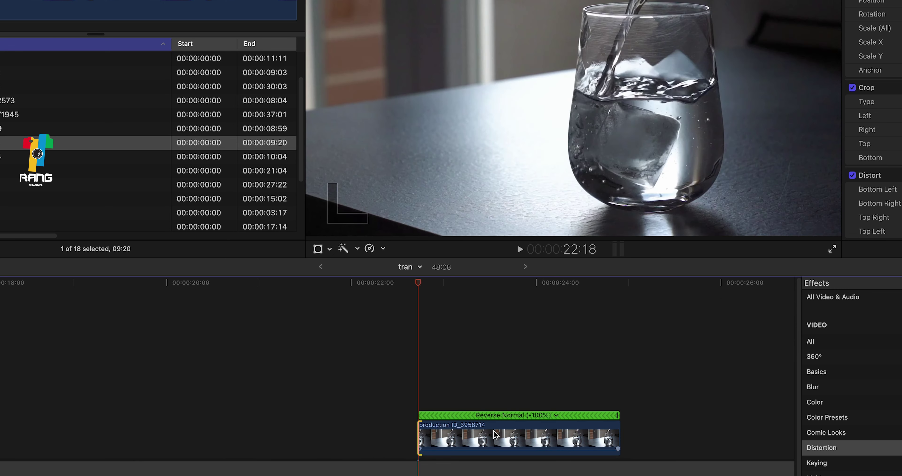
Step: Slide the reversed clip back to butt against the Normal section and play the sequence
drag(472, 438, 522, 435)
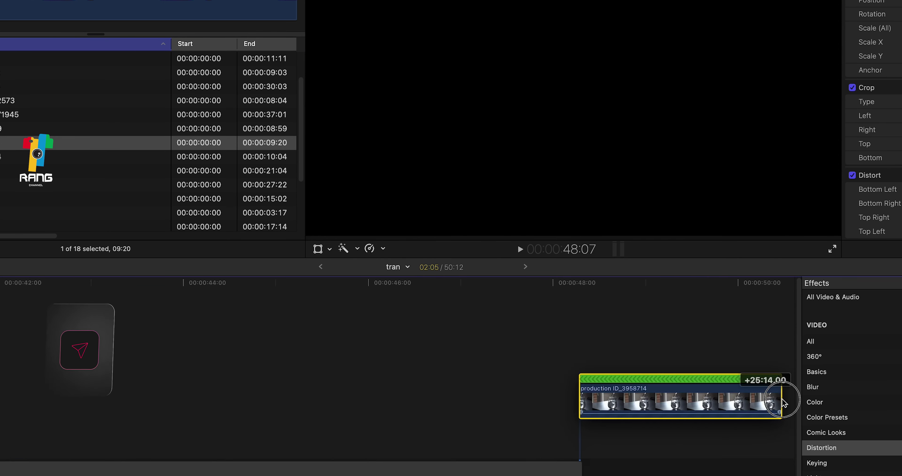
drag(522, 435, 375, 437)
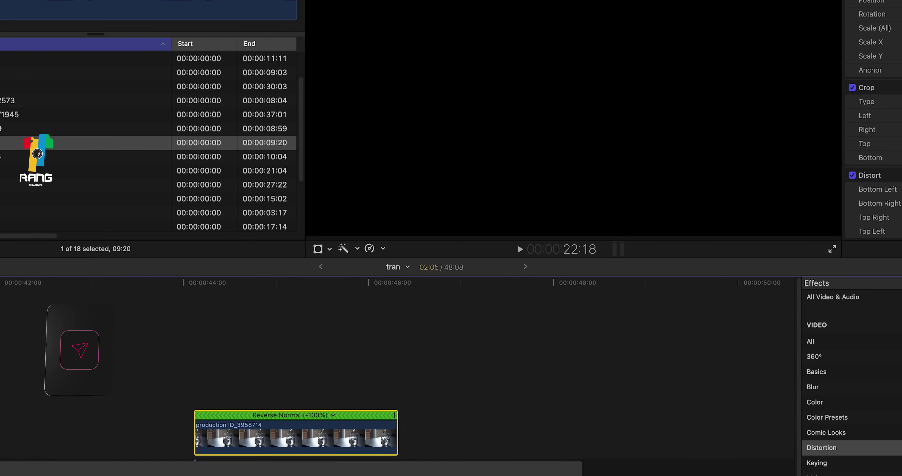
key(super+minus)
key(super+minus)
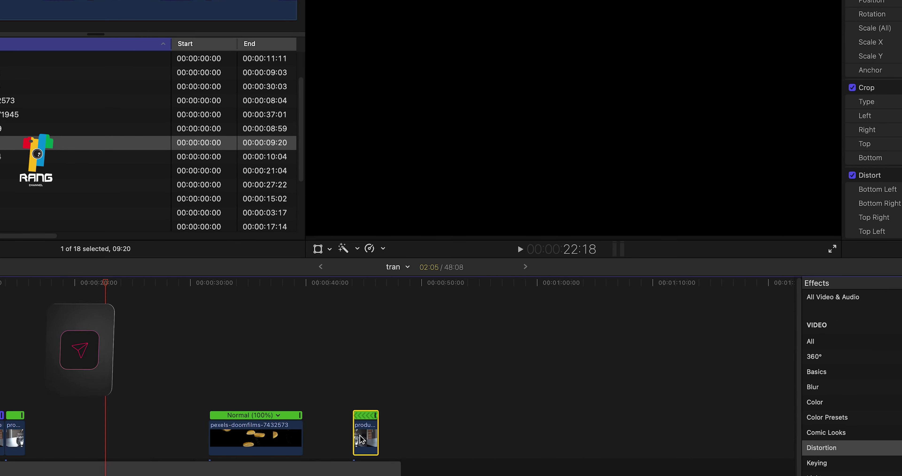
drag(364, 439, 39, 437)
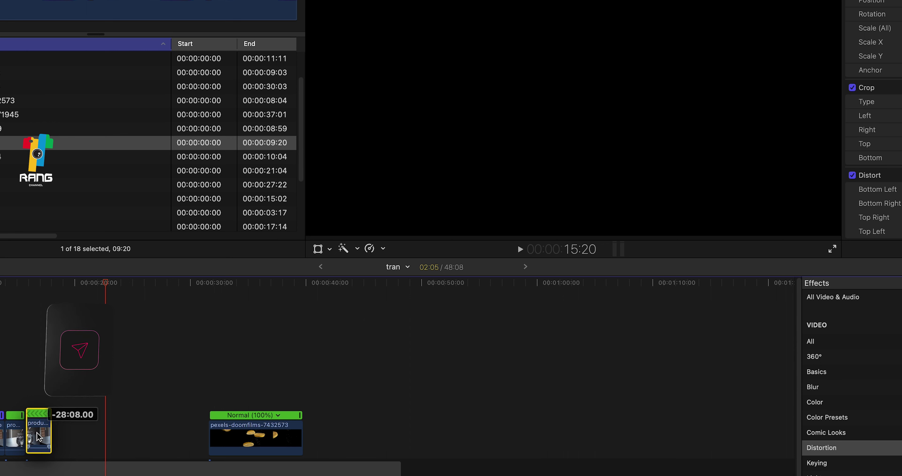
drag(104, 292, 2, 285)
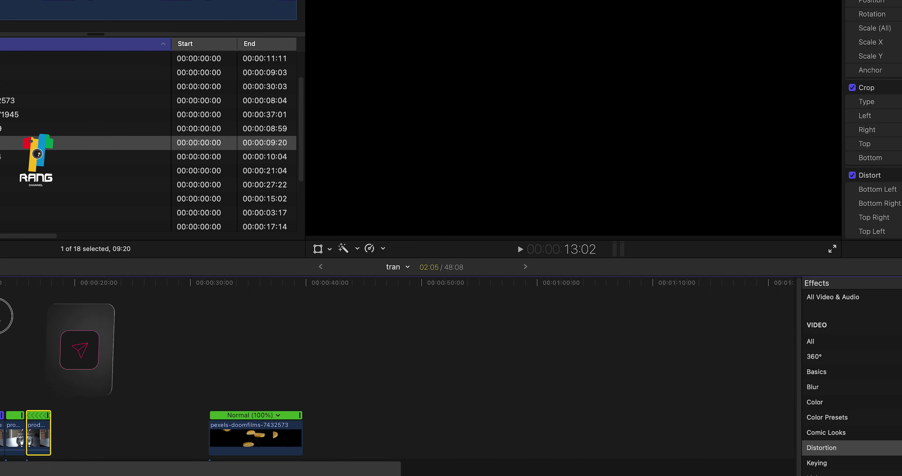
key(super+equal)
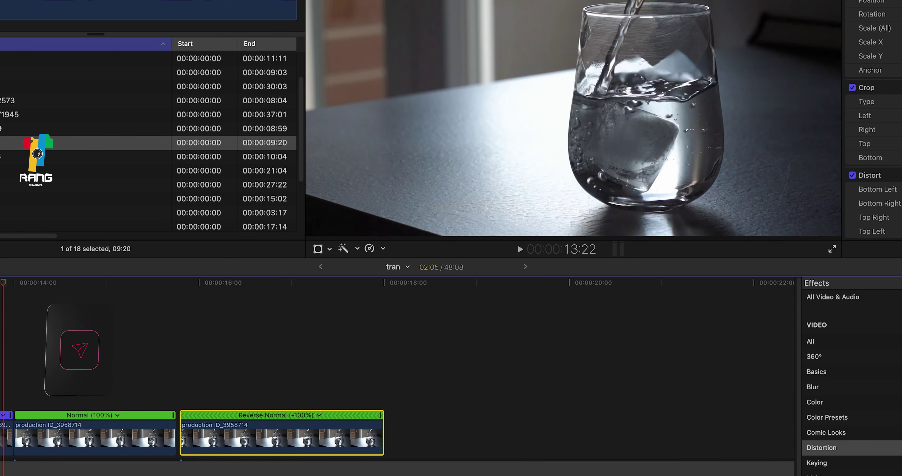
drag(265, 435, 261, 435)
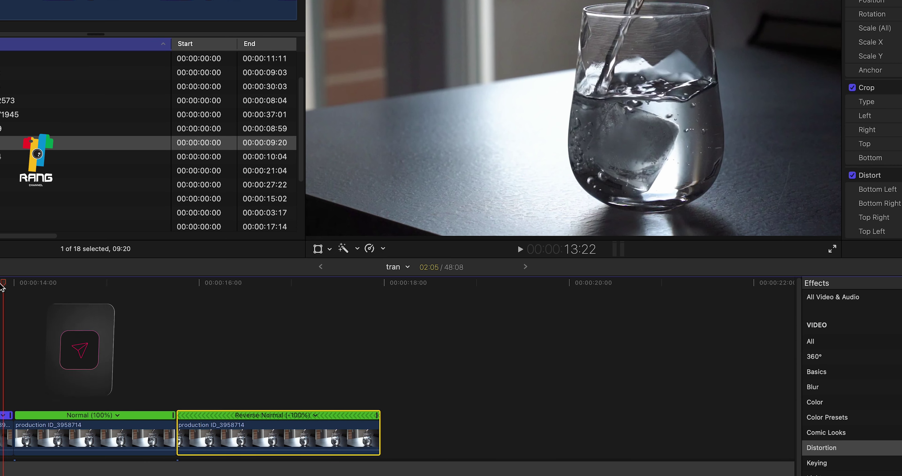
key(space)
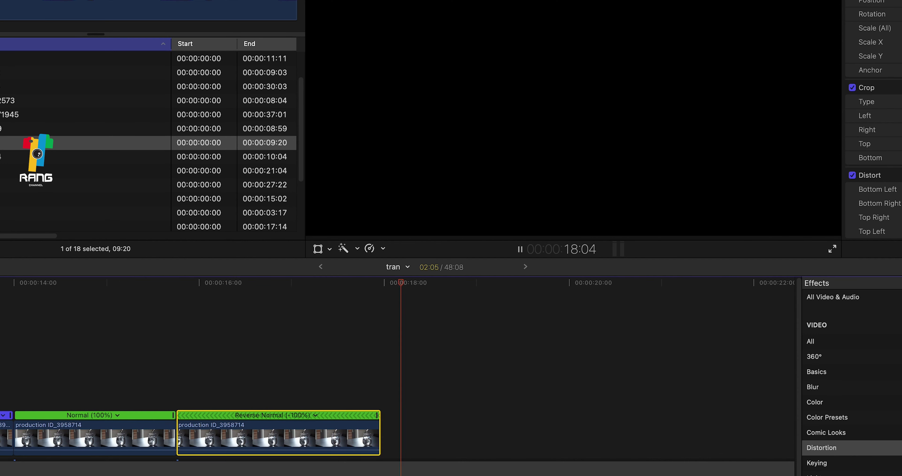
Step: Drag the Reverse Normal (-100%) clip's end past the 18-second mark, then return the playhead to 15:09
click(381, 424)
drag(381, 424, 764, 423)
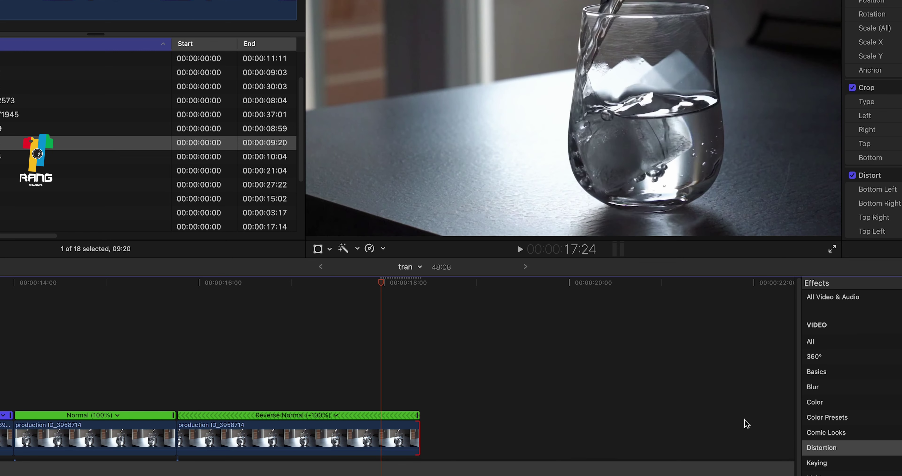
click(141, 358)
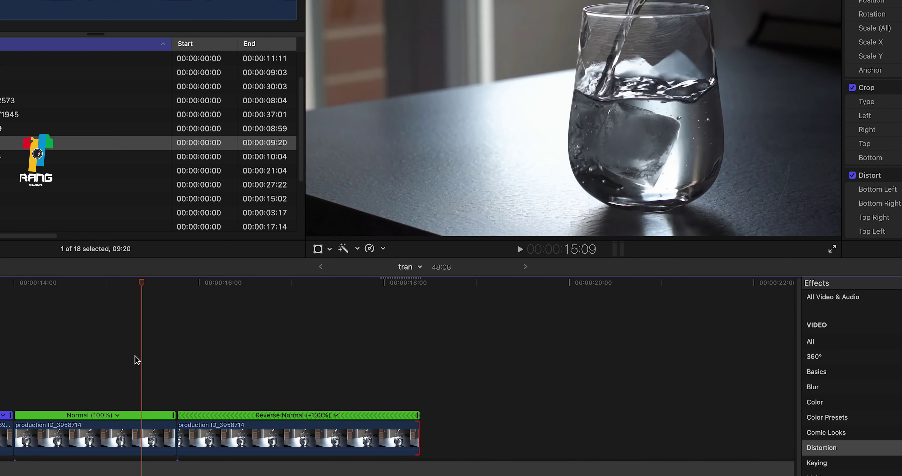